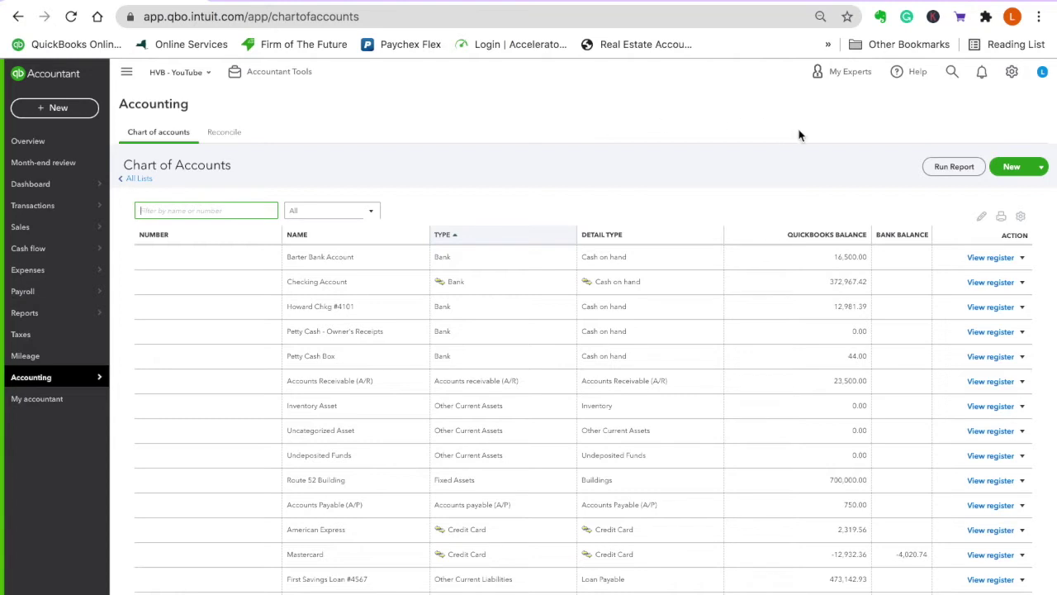
Start a new account with account type Income and detail type Service/Fee Income.
click(1009, 167)
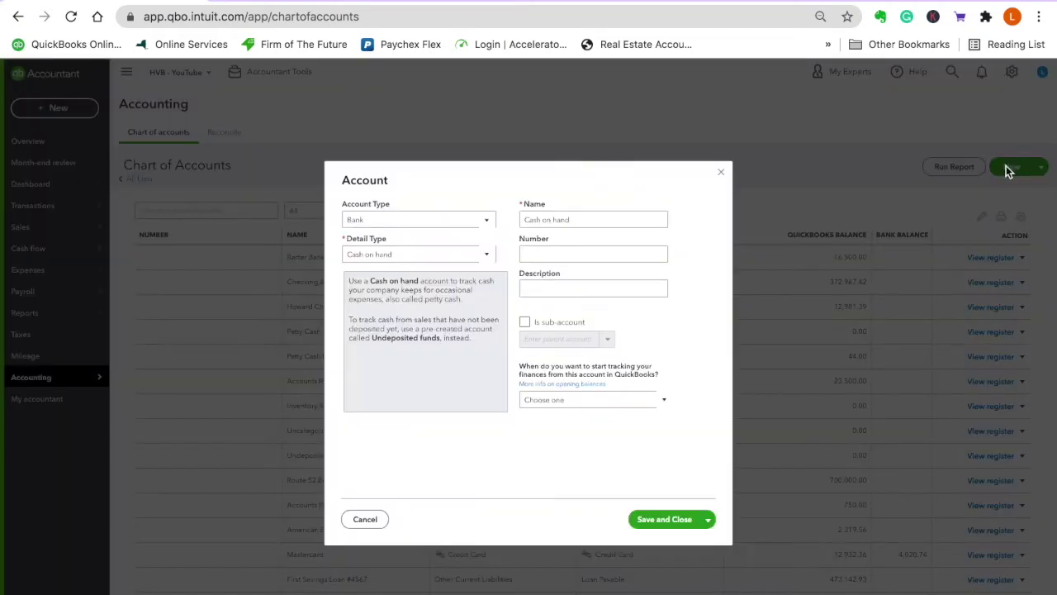
click(489, 221)
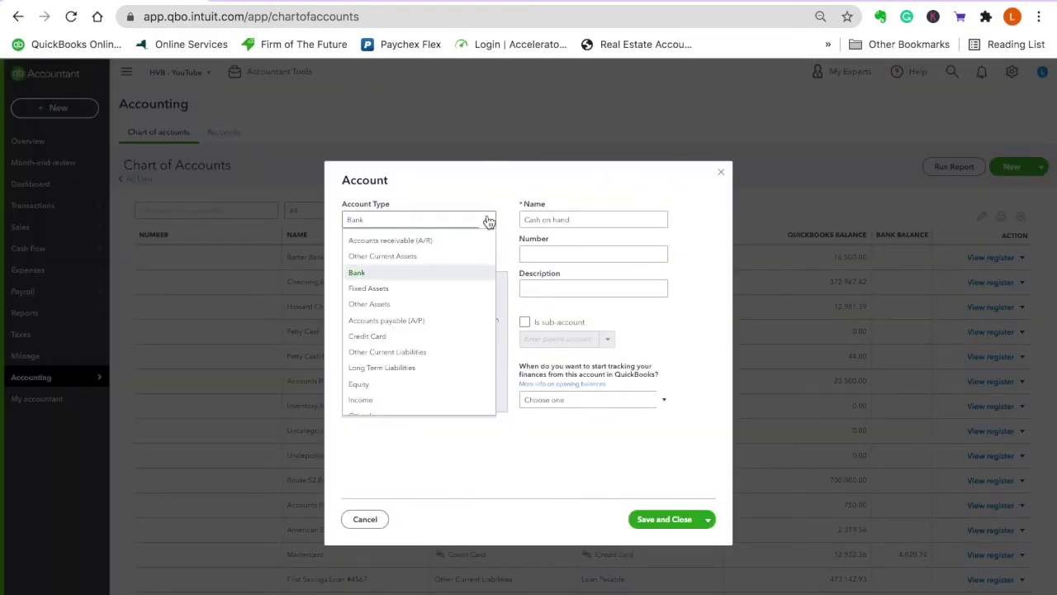
click(419, 400)
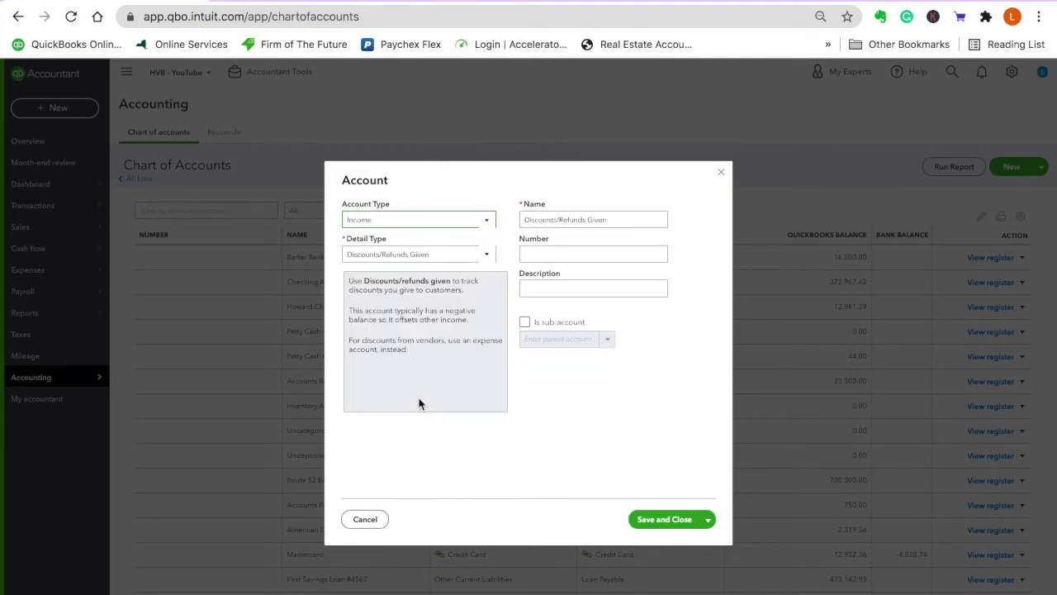
click(454, 260)
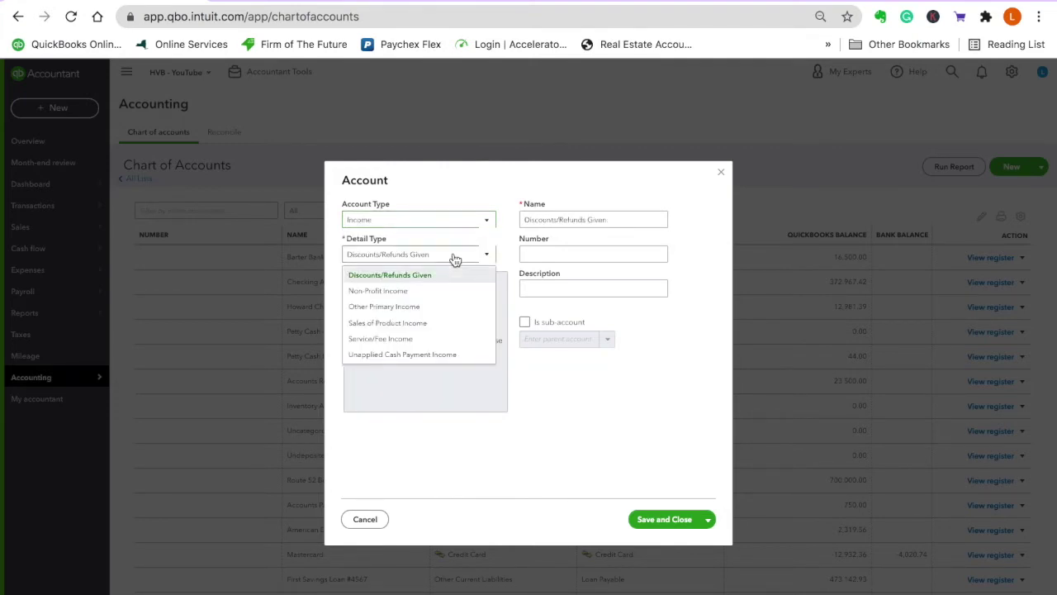
click(441, 338)
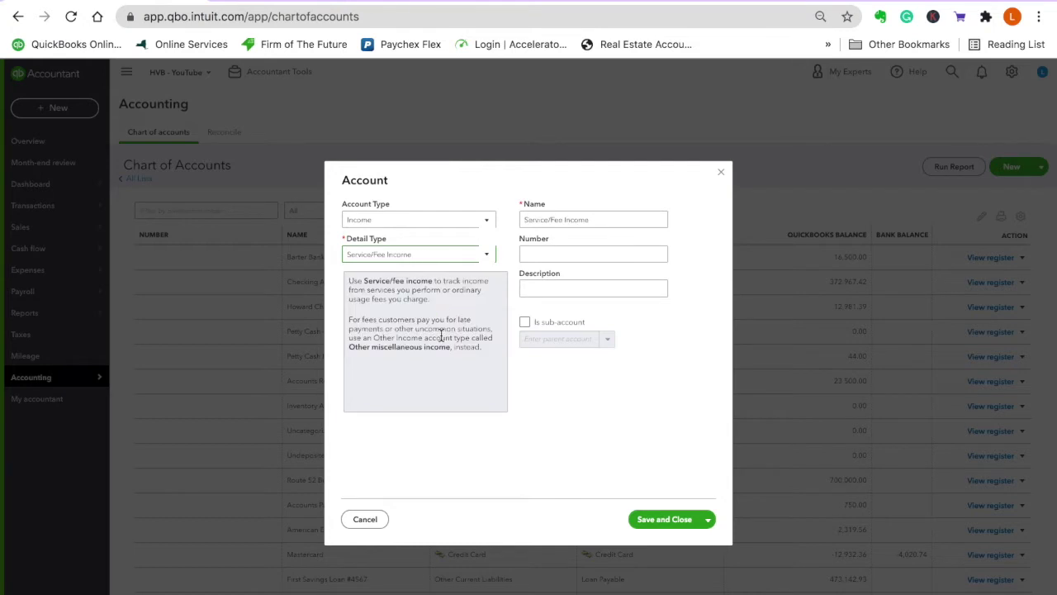
click(525, 322)
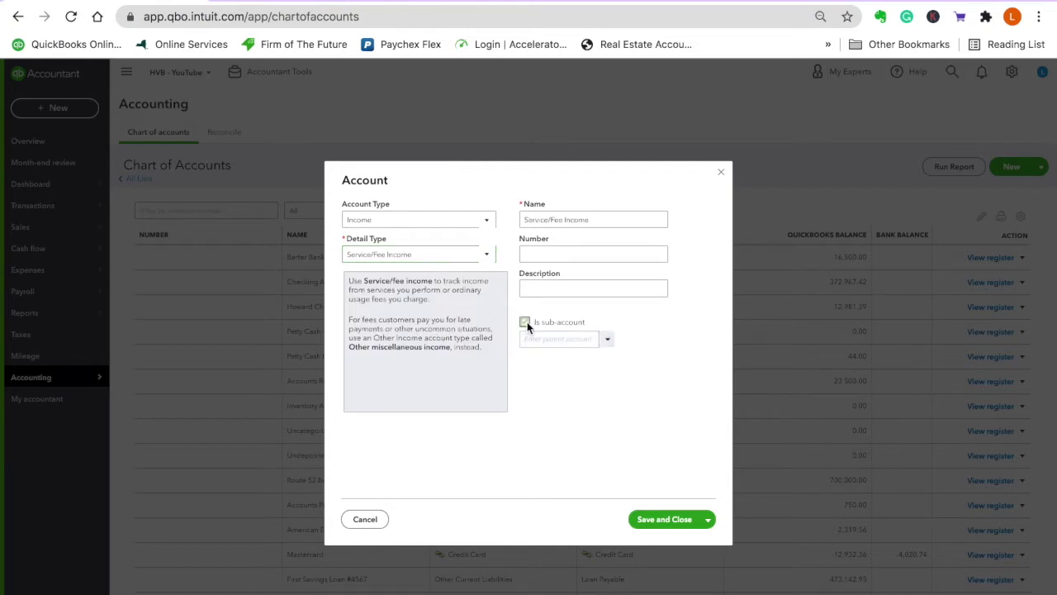
click(602, 340)
scroll(628, 423, down, 5)
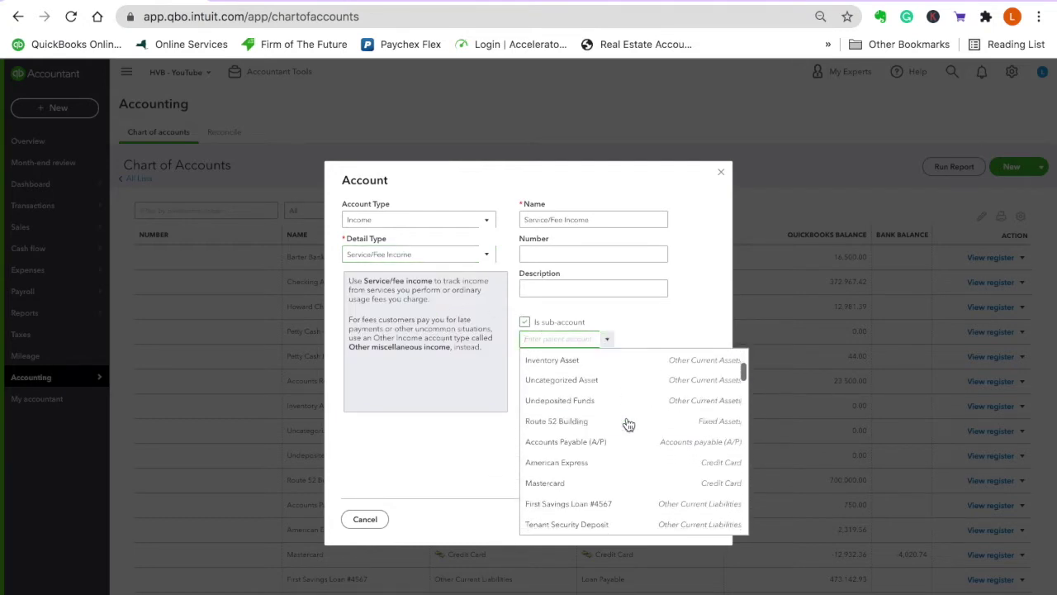
scroll(627, 424, down, 3)
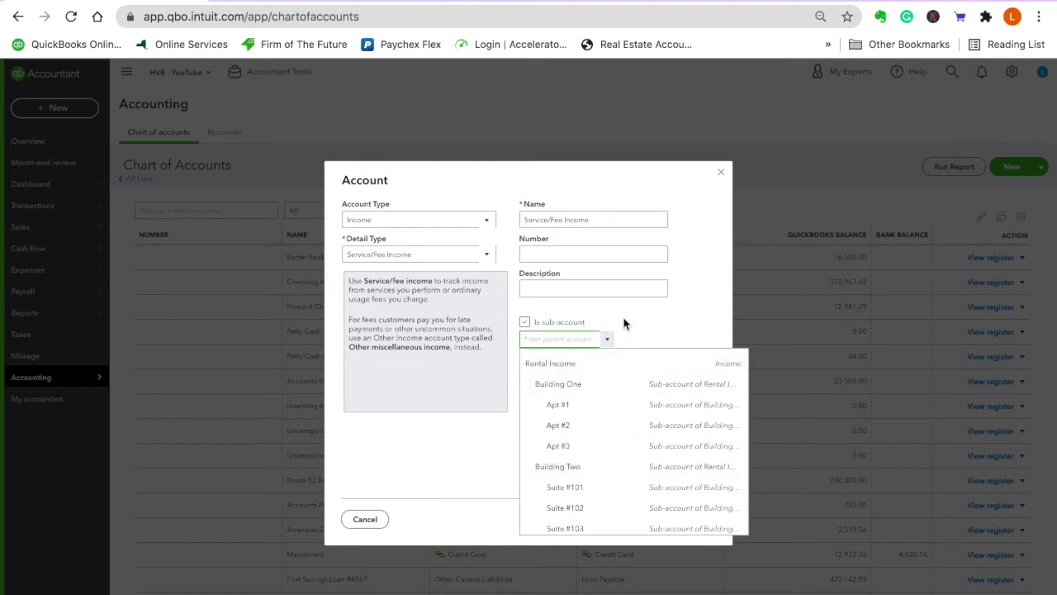
click(525, 322)
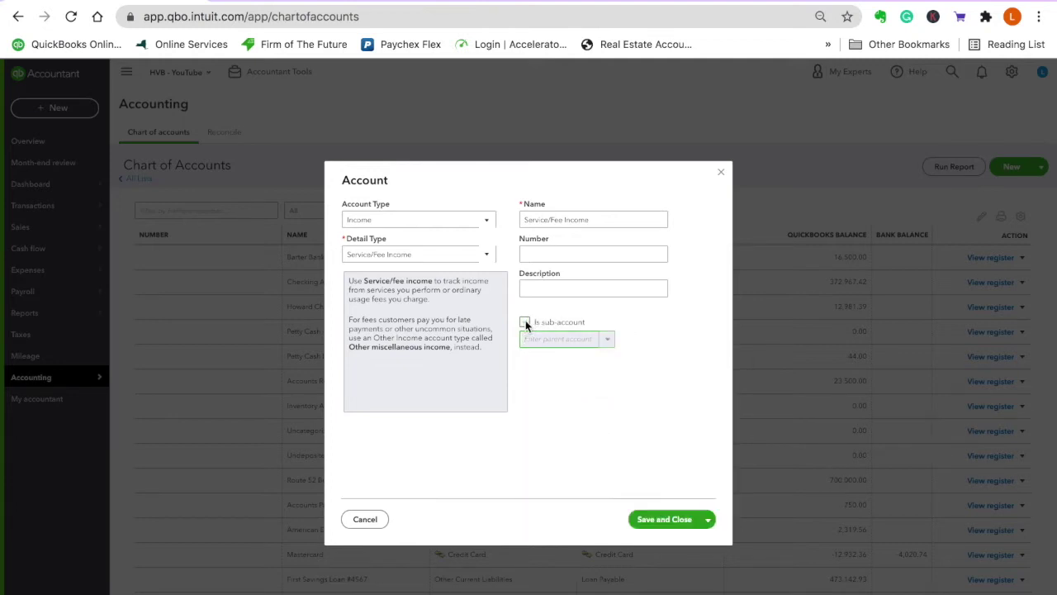
Name the new income account "Utility Income" and save it, continuing with another new account.
click(601, 218)
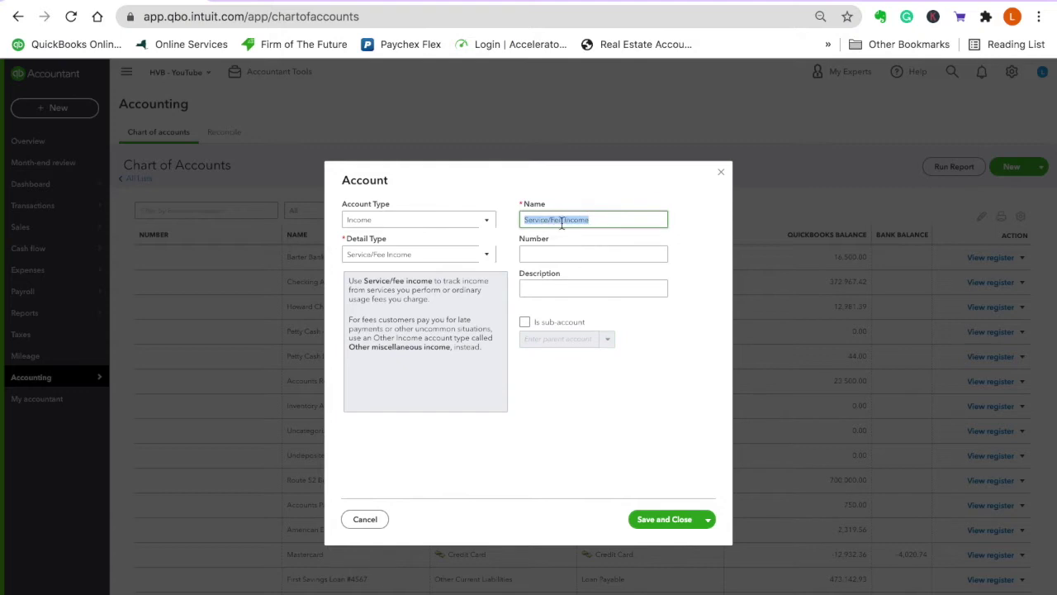
click(562, 220)
key(BackSpace)
key(BackSpace)
key(BackSpace)
key(BackSpace)
key(BackSpace)
key(BackSpace)
key(BackSpace)
key(BackSpace)
key(BackSpace)
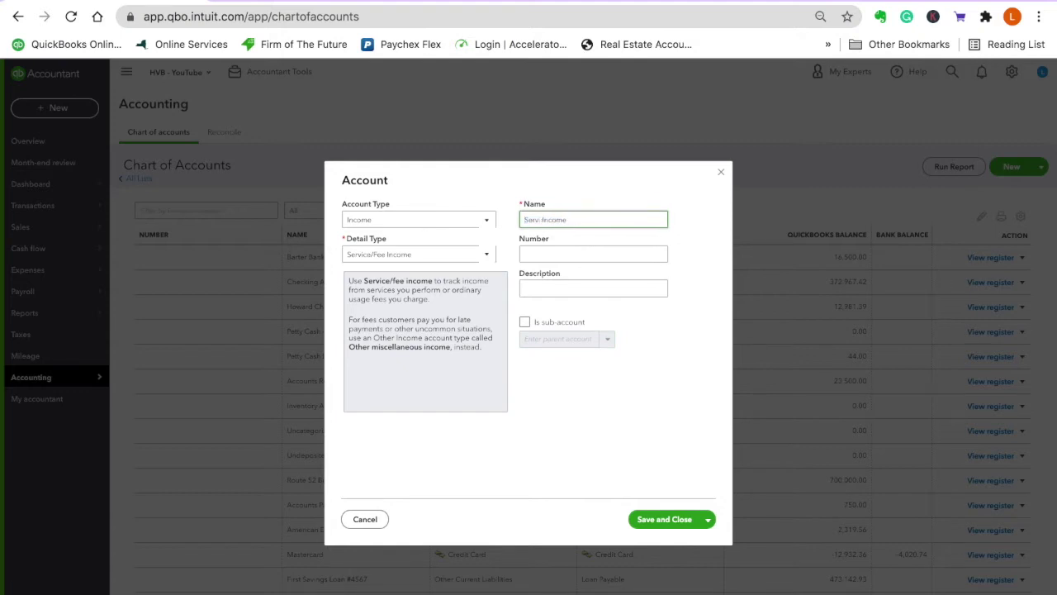
key(BackSpace)
key(BackSpace)
text(Utility)
click(586, 256)
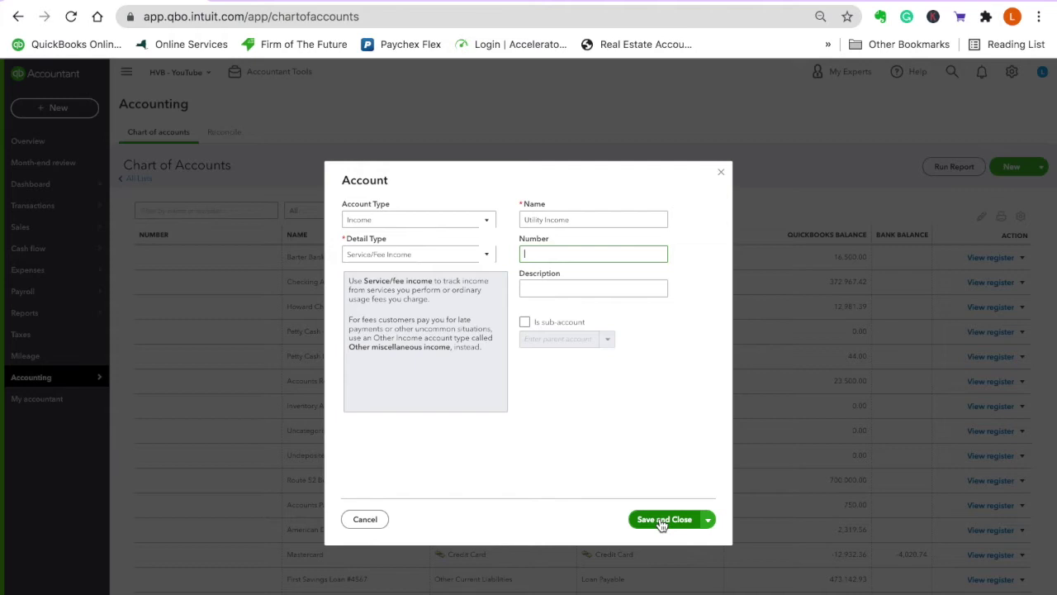
click(704, 519)
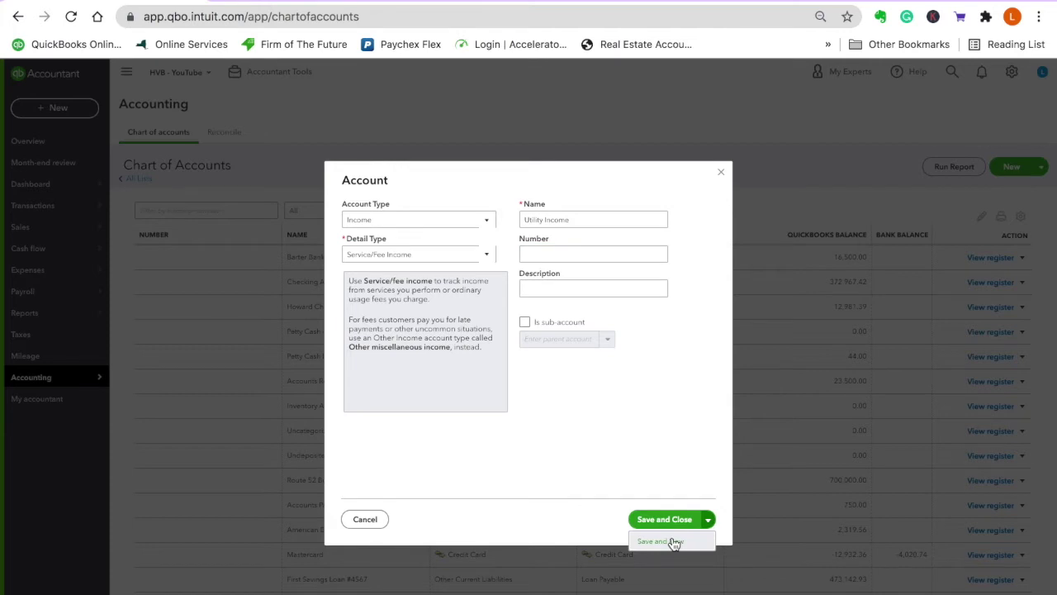
click(674, 541)
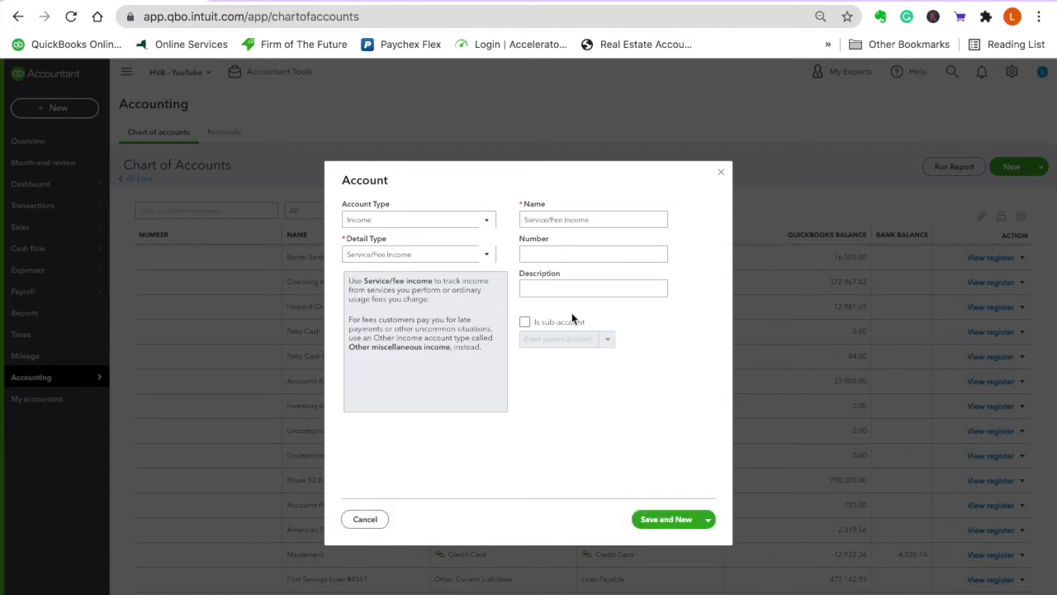
Create "Building One Utilities" as a sub-account of Utility Income and save it, continuing with another new account.
click(525, 322)
triple_click(606, 214)
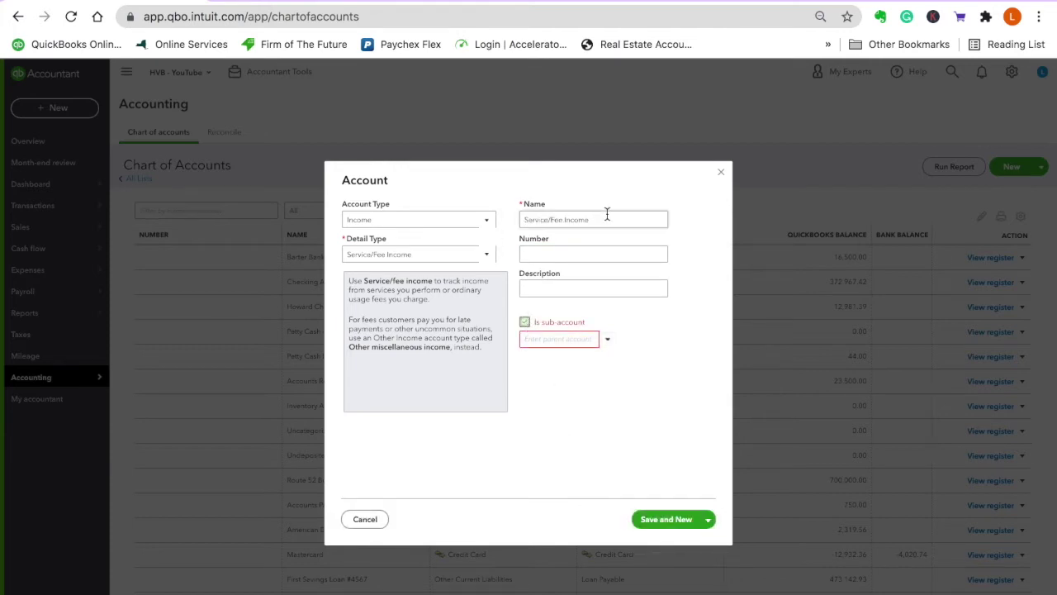
text(Building One Utilities)
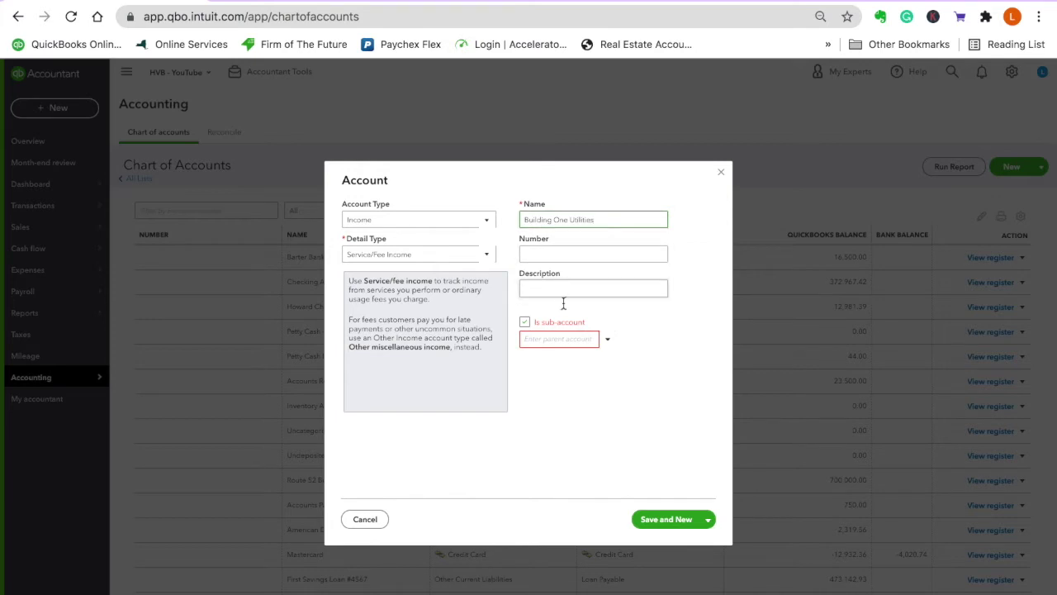
click(540, 338)
text(ut)
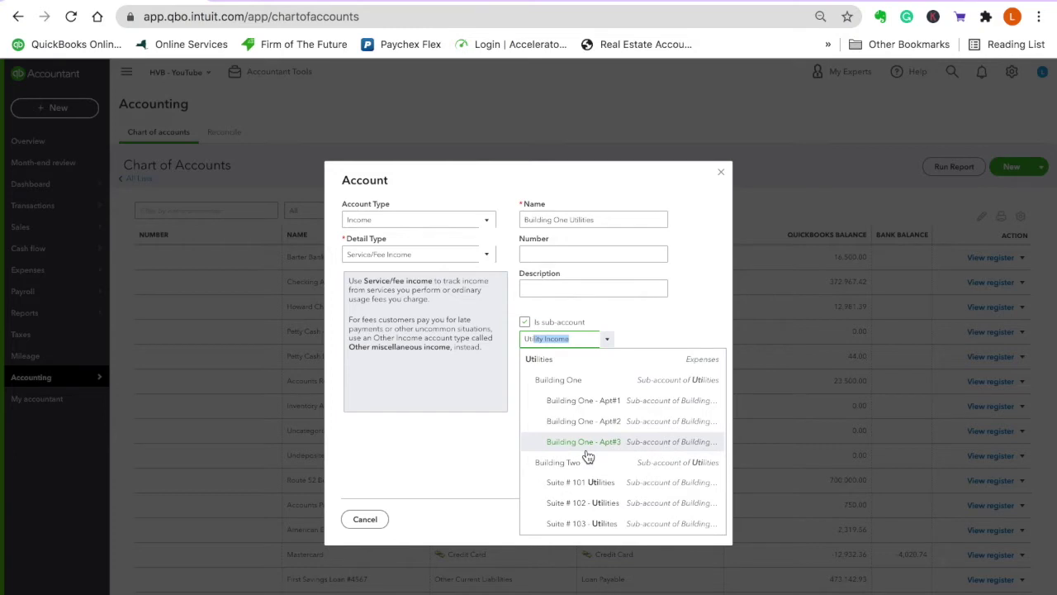
scroll(587, 457, up, 1)
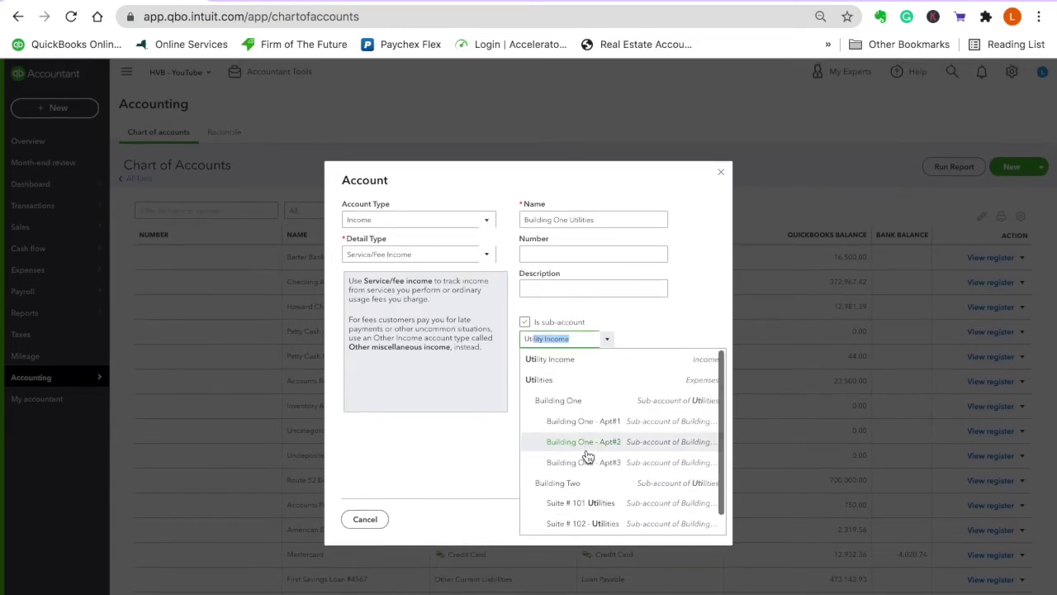
click(572, 363)
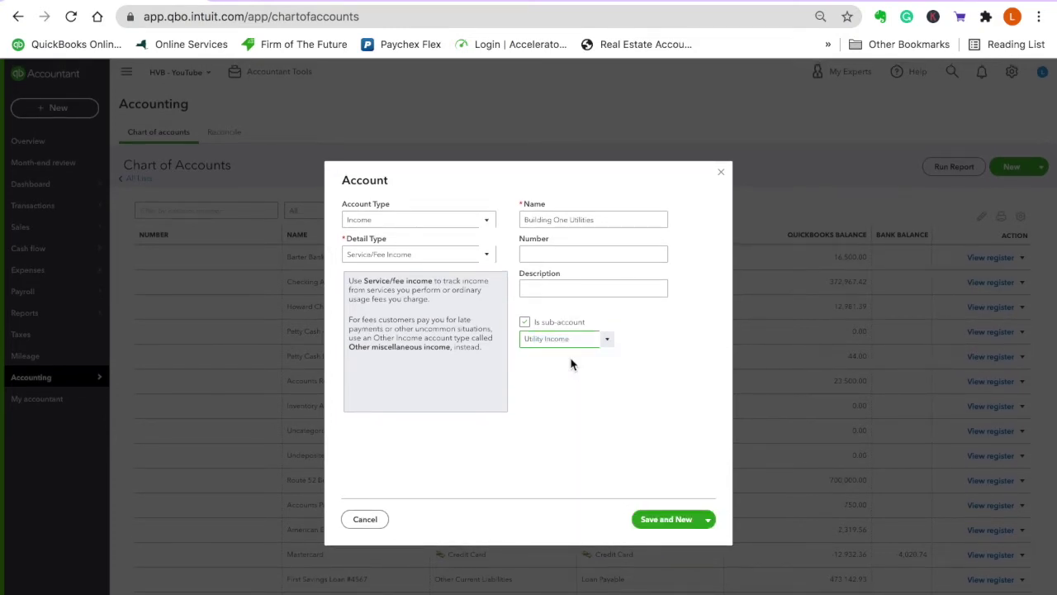
click(666, 521)
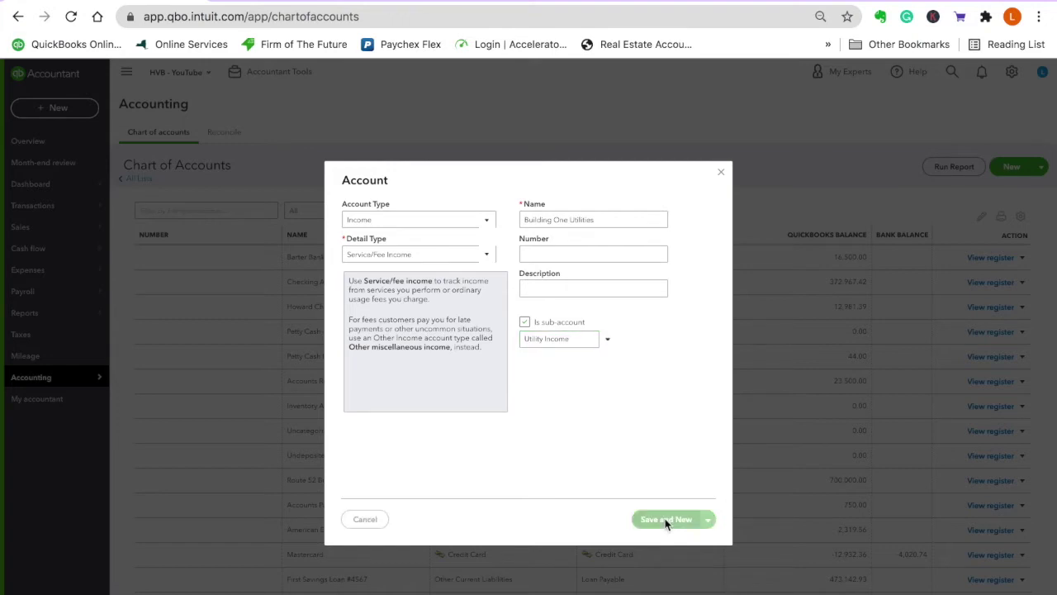
Create "Unit One Utility Income" as a sub-account of Building One Utilities and save it, continuing with another new account.
click(535, 339)
text(Uti)
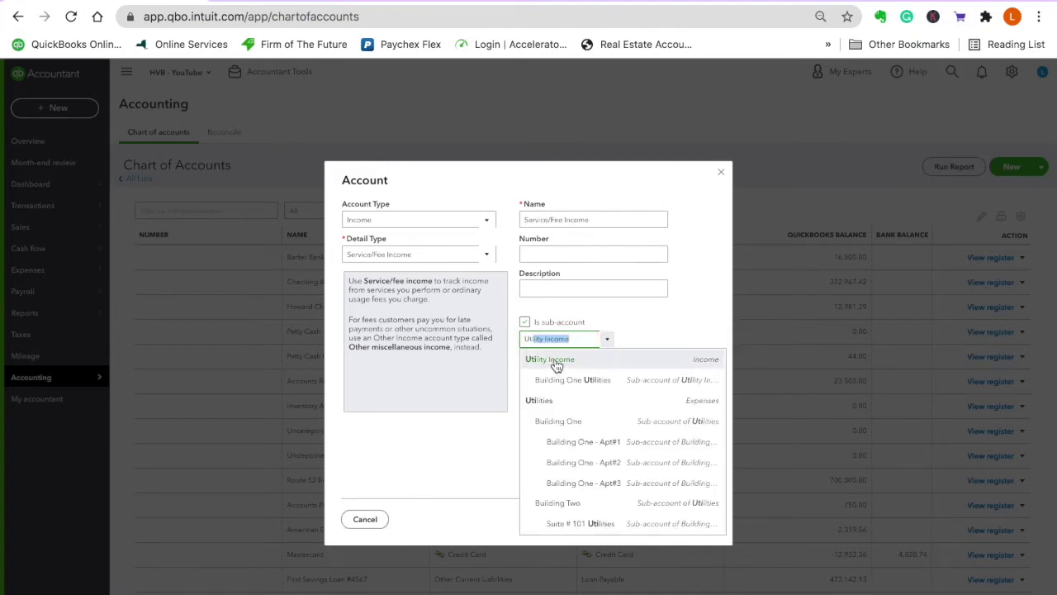
click(567, 380)
triple_click(598, 219)
text(Unit One)
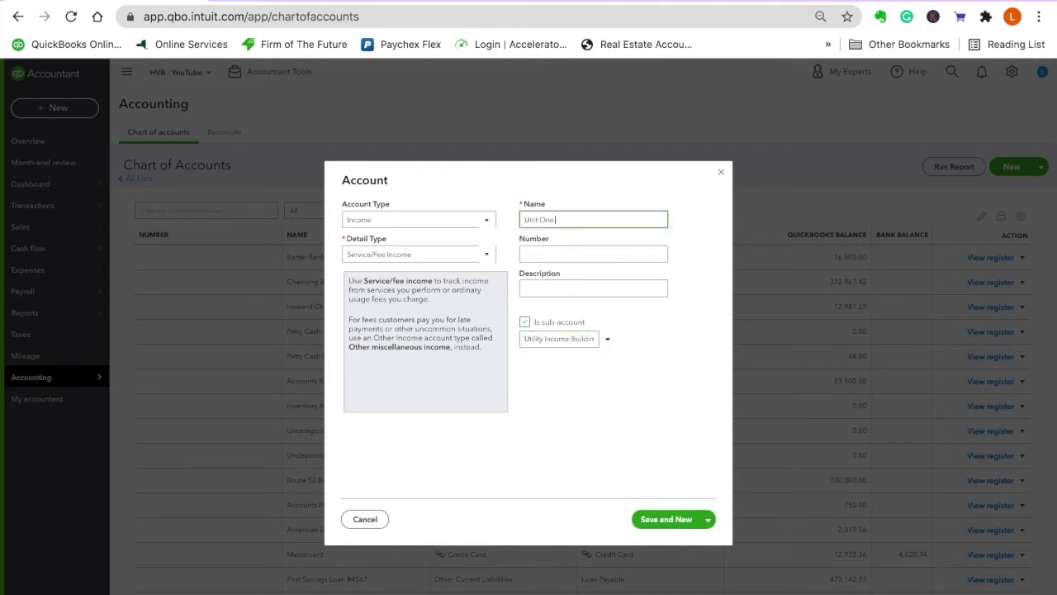
text( Utility Income)
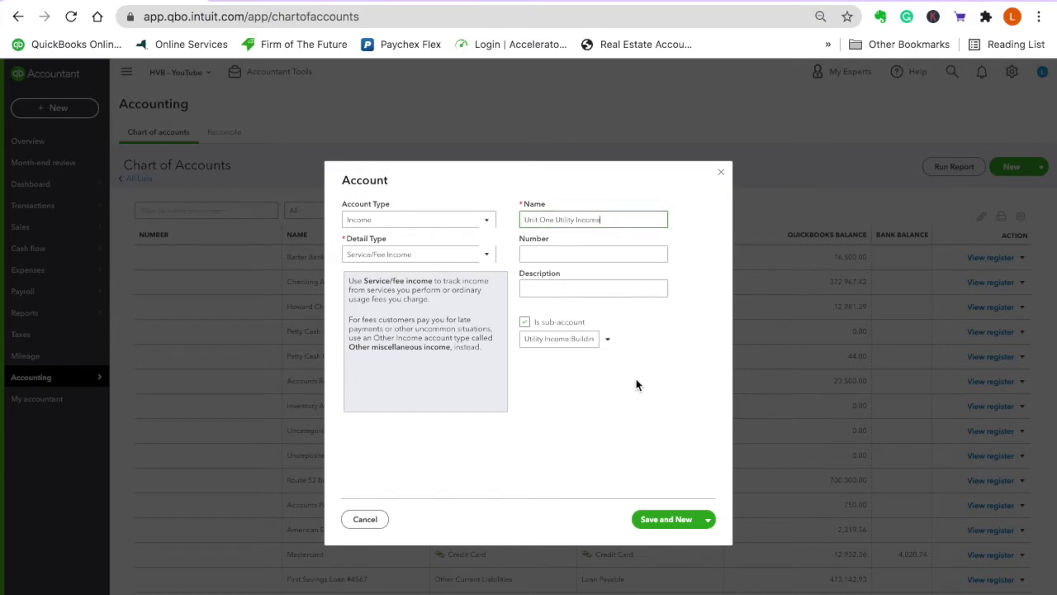
click(666, 522)
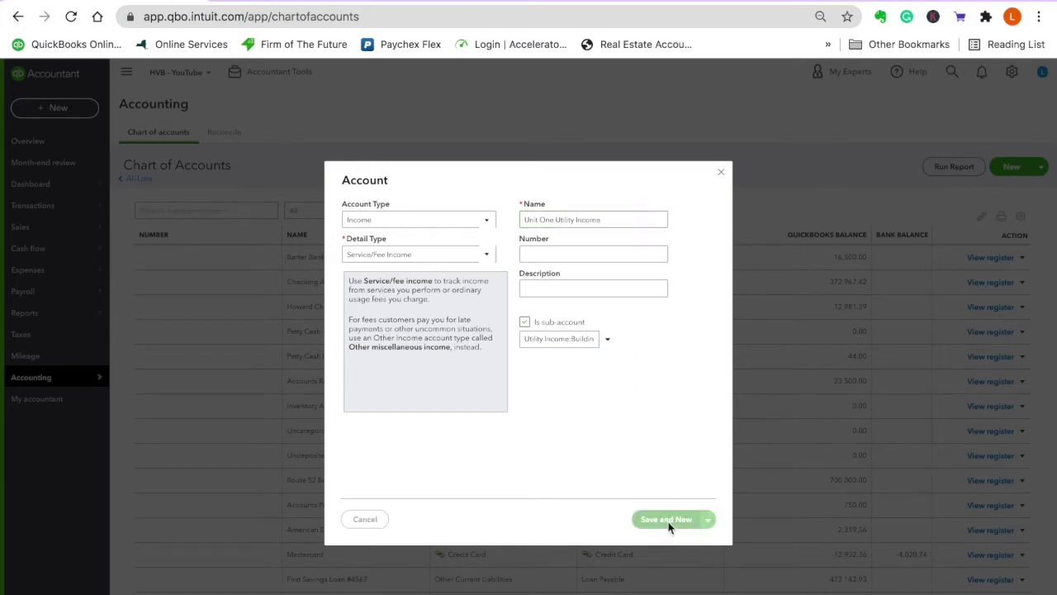
Create "Unit 2 - Utility Income" as a sub-account of Building One Utilities and save it, continuing with another new account.
click(538, 340)
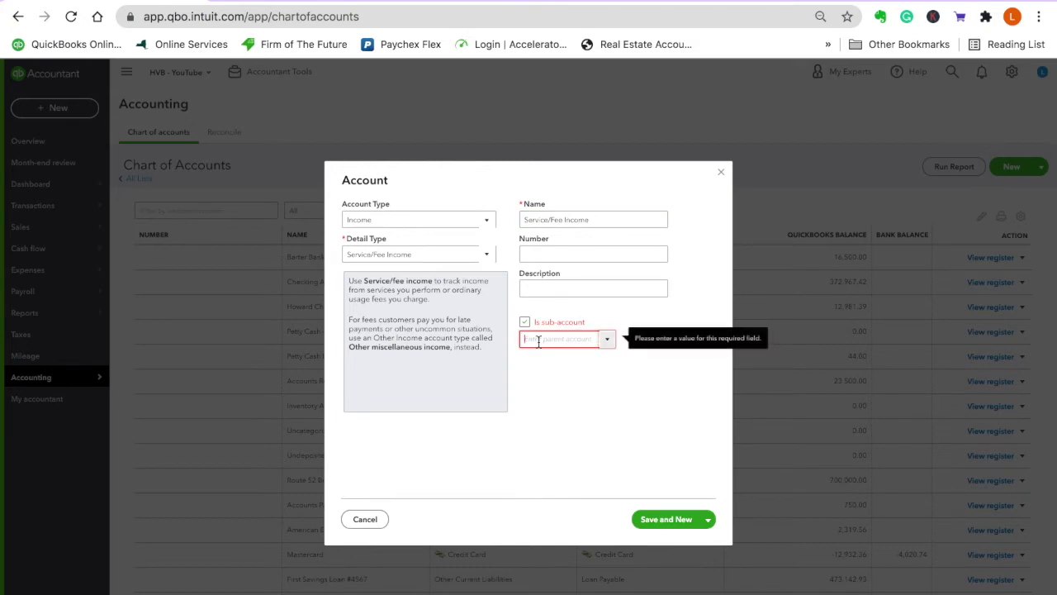
text(Utility Income)
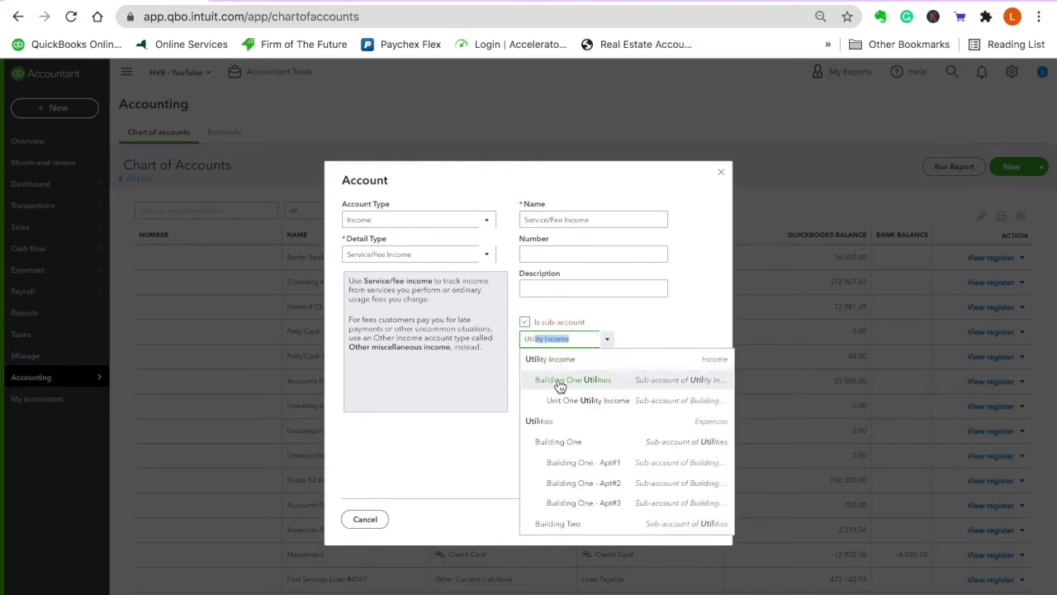
click(565, 382)
triple_click(607, 220)
text(Unit 2 - Buil)
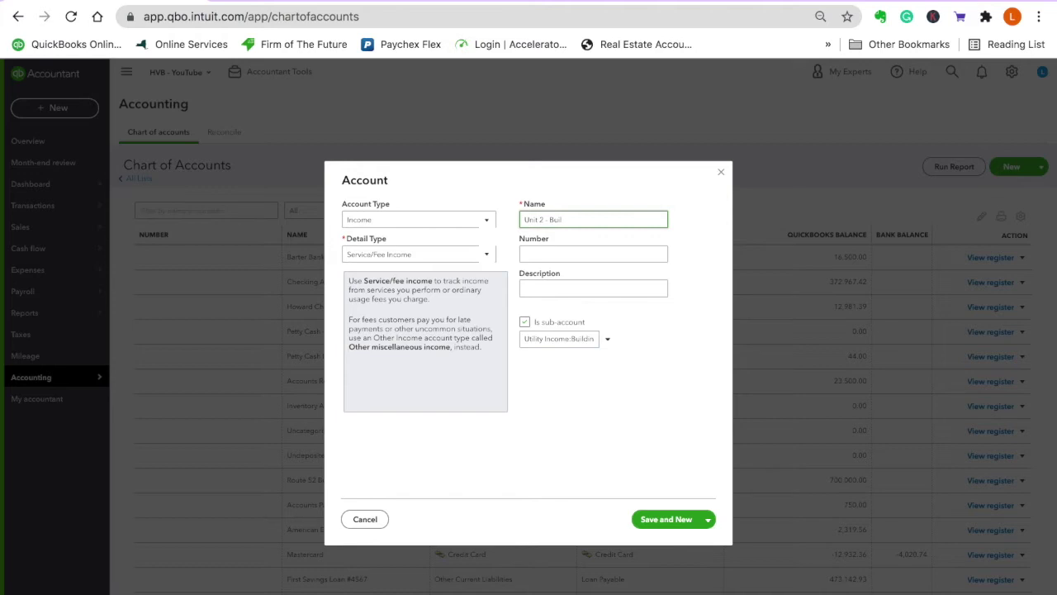
key(BackSpace)
key(BackSpace)
key(BackSpace)
key(BackSpace)
text(Utility Income)
click(674, 522)
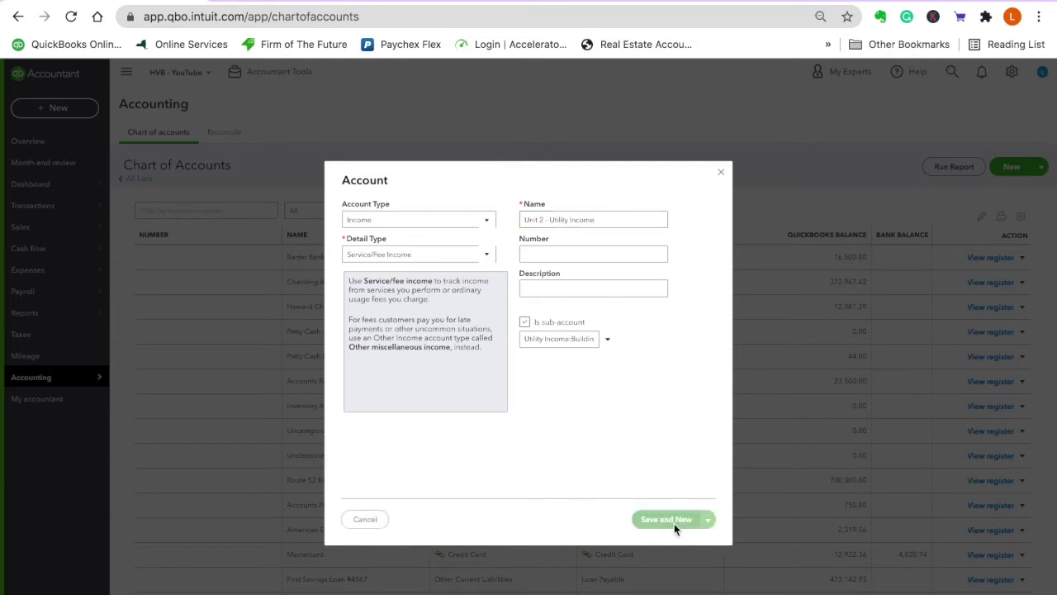
Create "Unit 3 - Utility Income" as a sub-account of Building One Utilities, save it and close the account form.
click(549, 339)
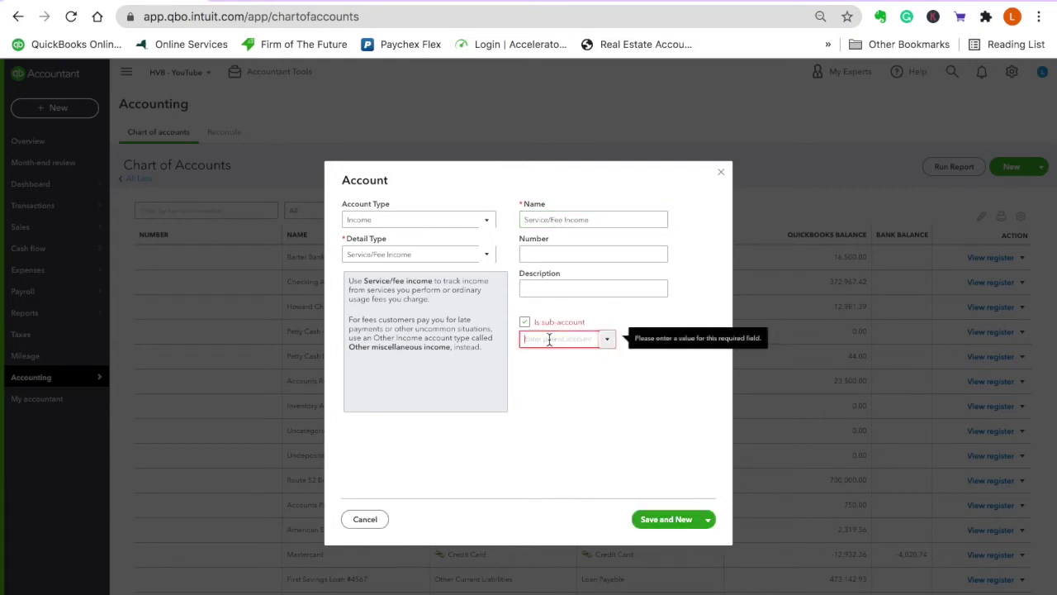
text(Utility Income)
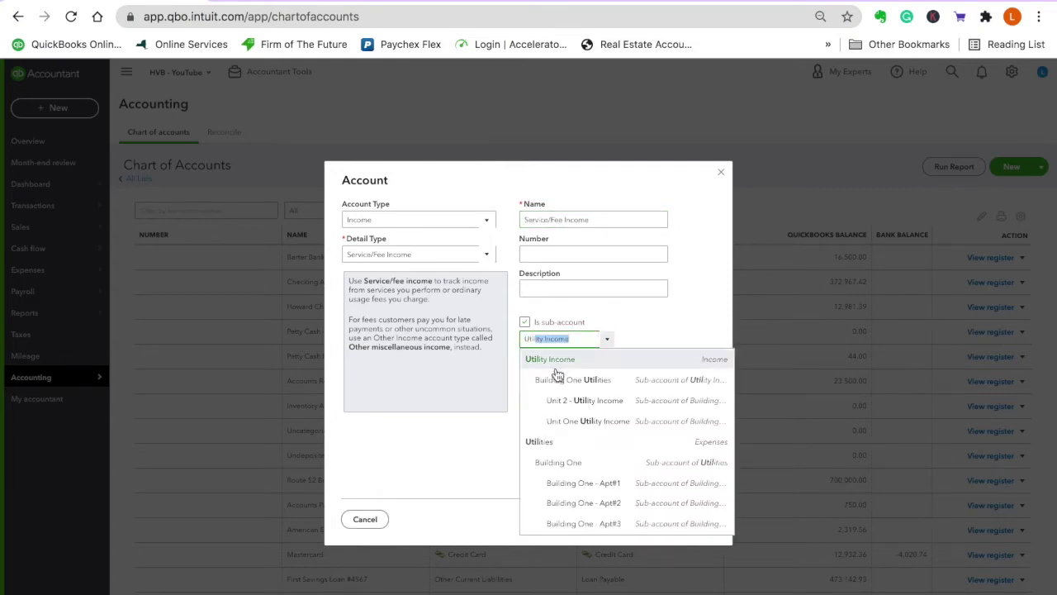
click(568, 380)
triple_click(600, 220)
text(Uti)
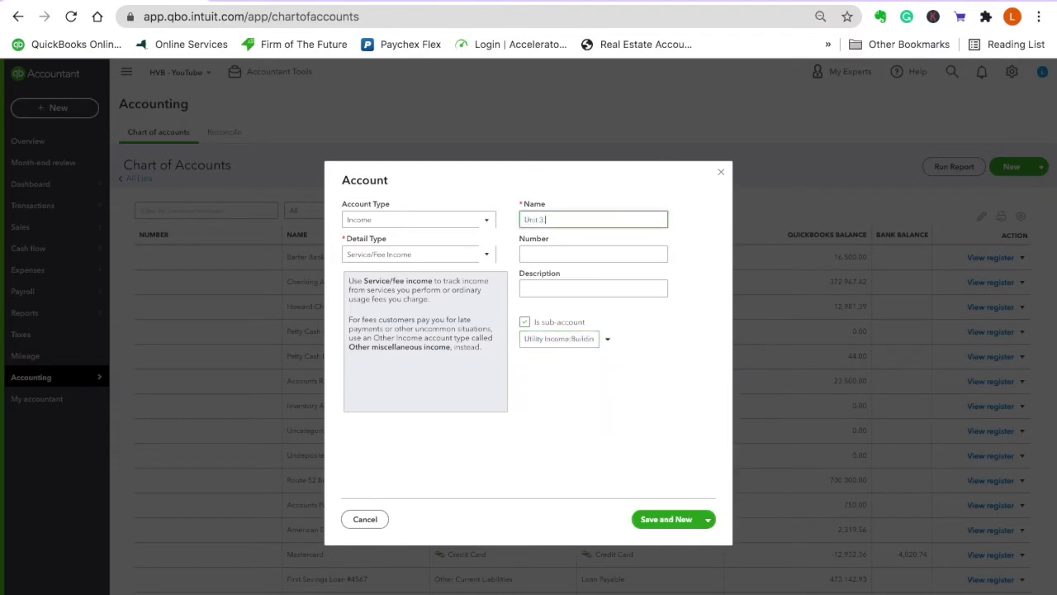
text(t 3 - Utility Income)
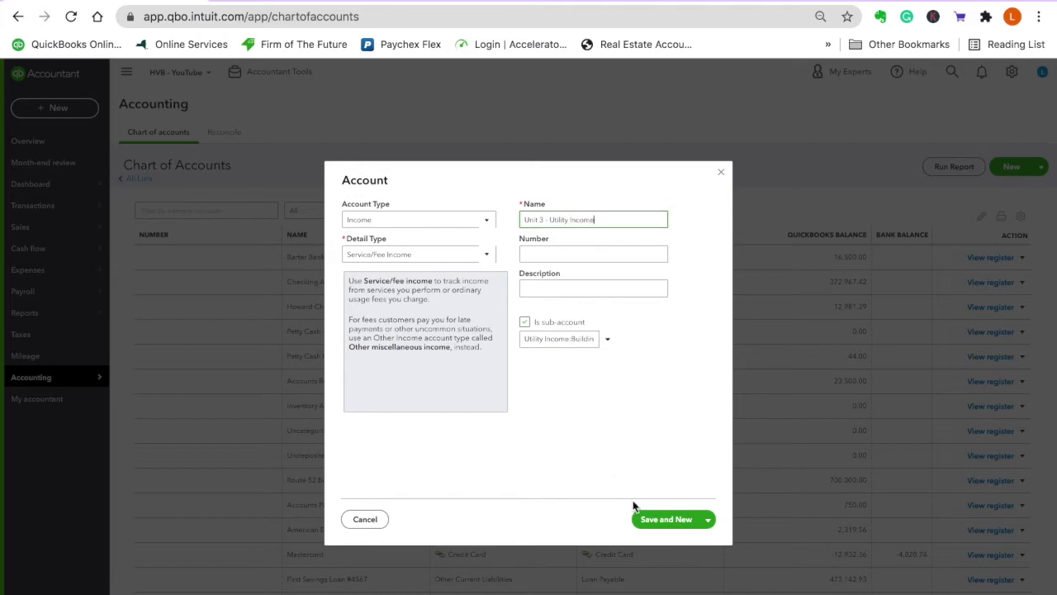
click(708, 519)
click(666, 541)
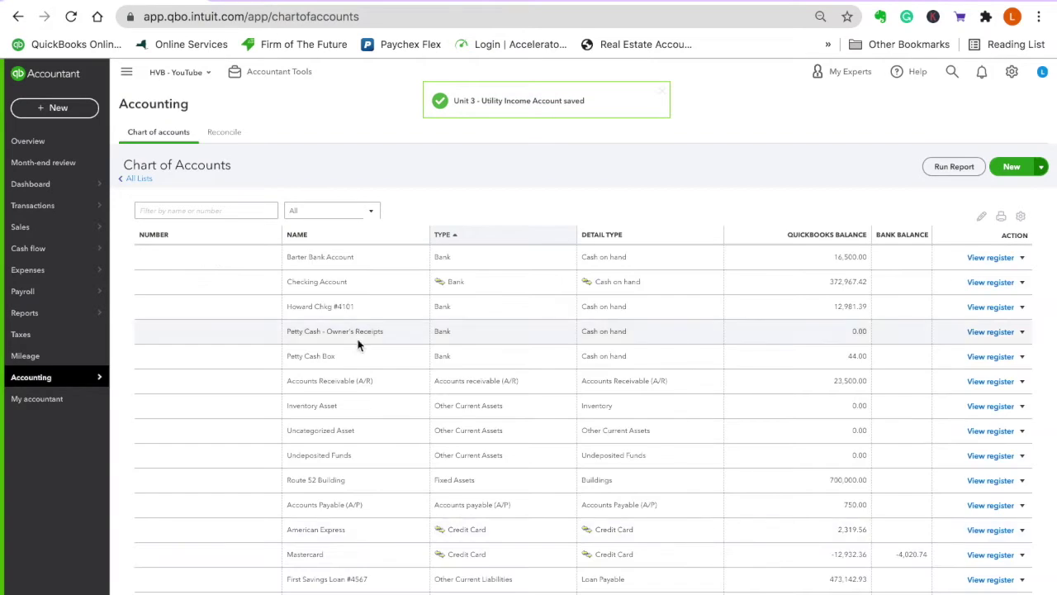
Filter the chart of accounts by "utili" to review the utility accounts.
click(239, 211)
text(uti)
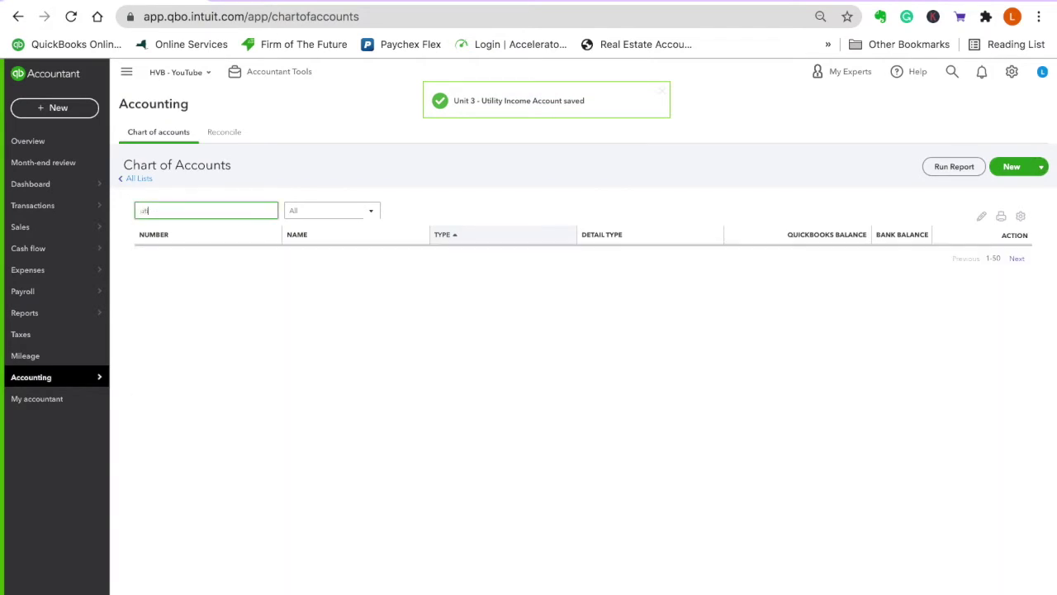
text(li)
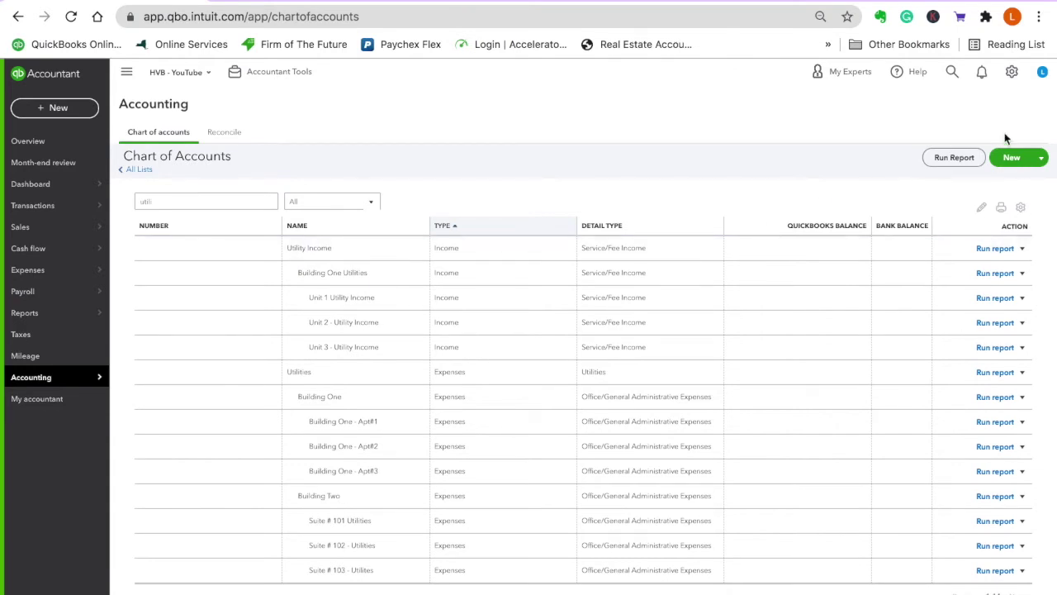
Open the products and services list and start a new item of type Service.
click(1013, 72)
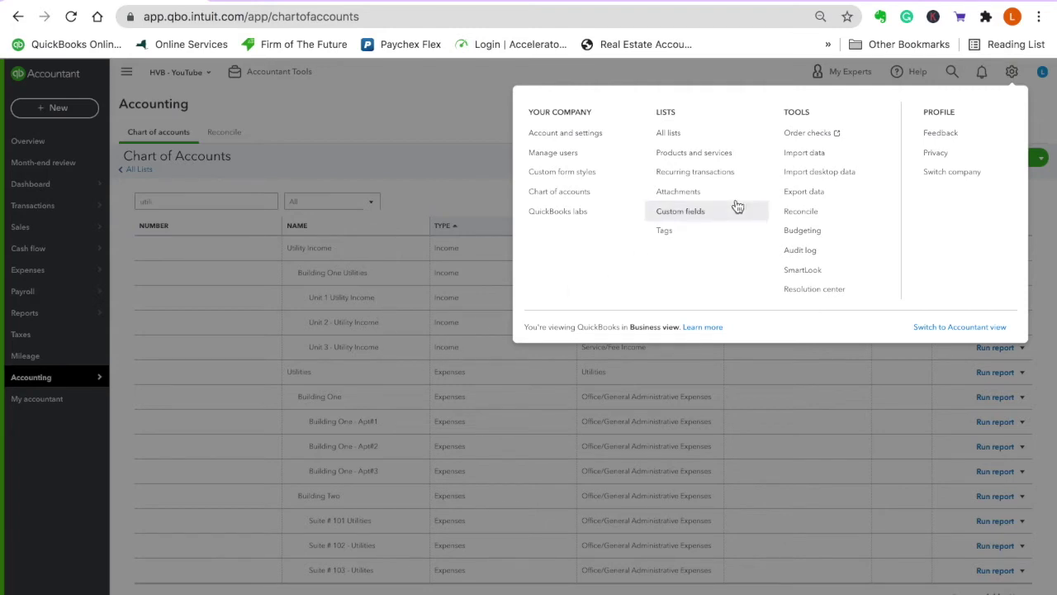
click(726, 155)
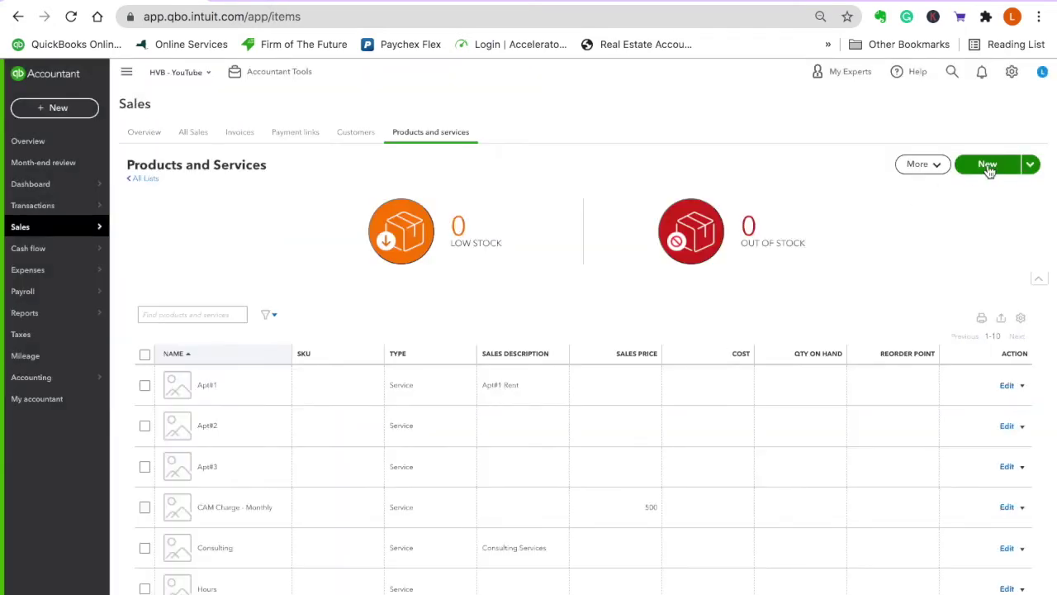
click(988, 167)
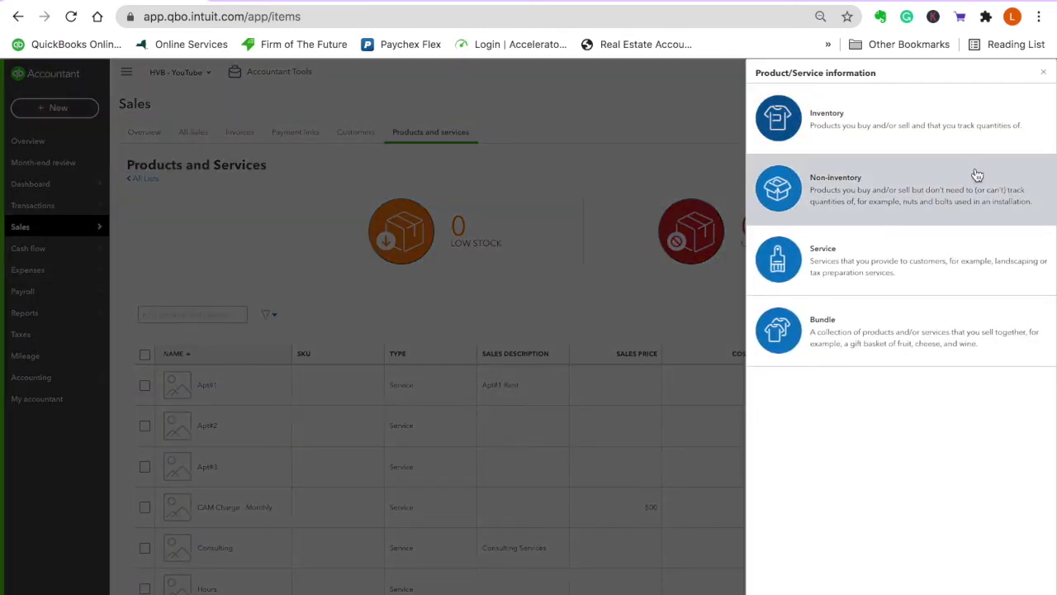
click(871, 252)
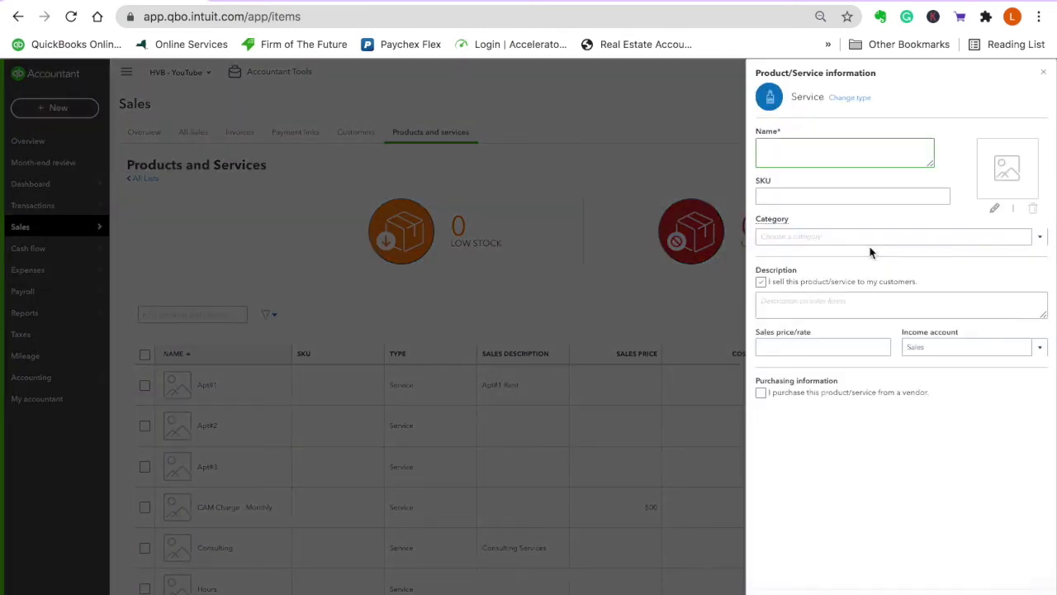
Name the service "Unit 1 - Utility Charge" and assign it to the income account "Unit 1 Utility Income".
text(Unit 1 - Utility Charge)
click(938, 348)
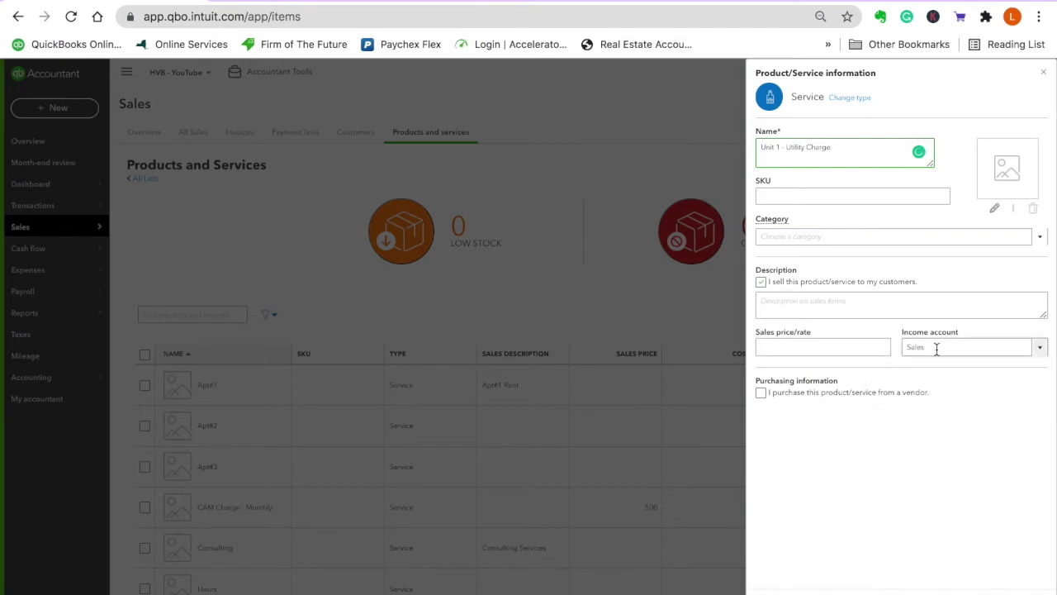
text(utili)
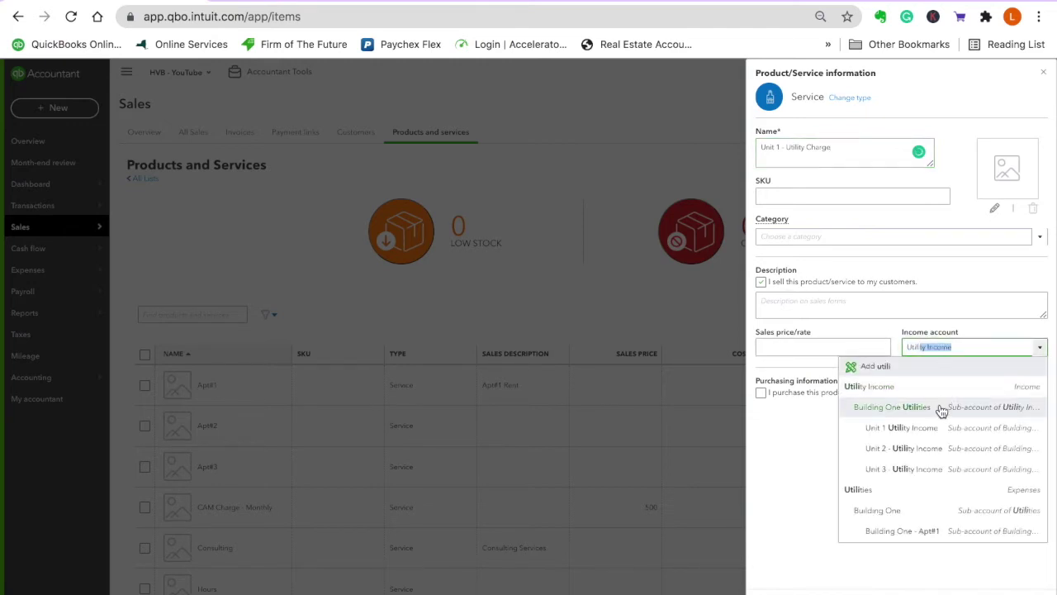
click(940, 429)
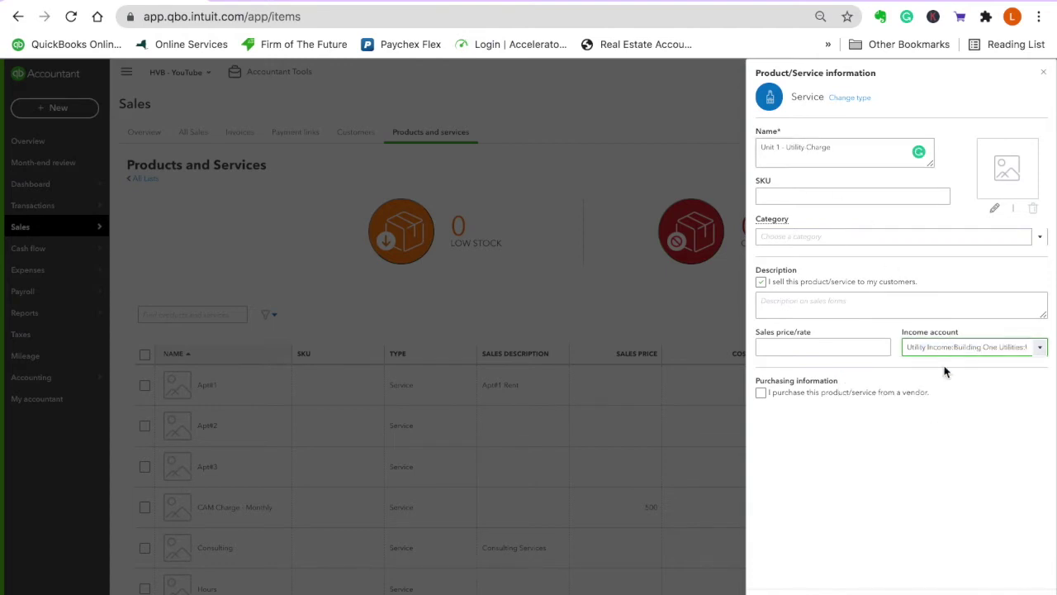
Enter the sales description "Unit 1 Utility Charge" and save the service, continuing with another new one.
click(782, 300)
text(Unit 1 Uti)
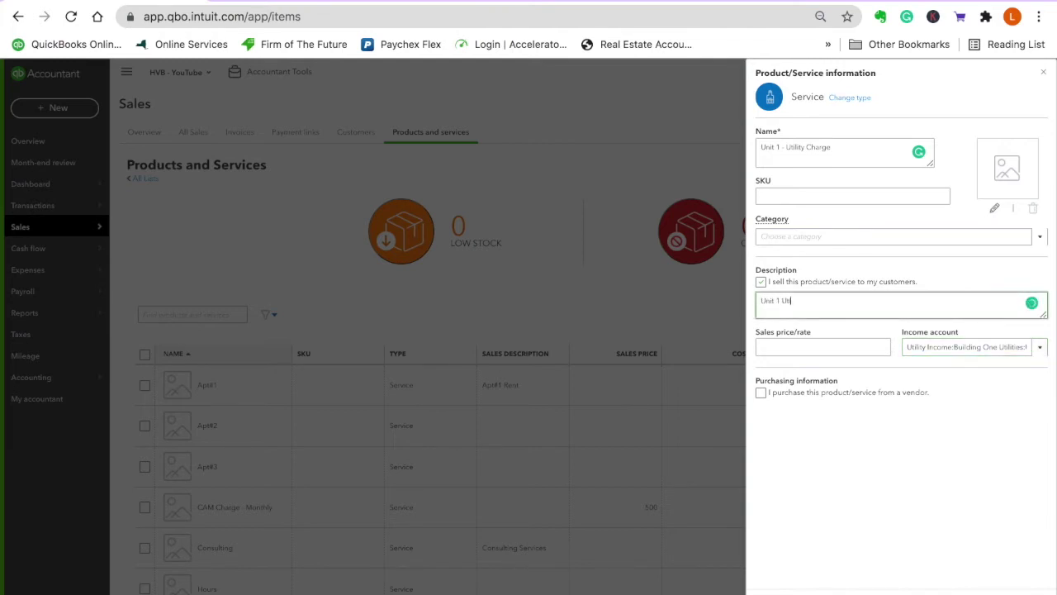
text(lity Charge)
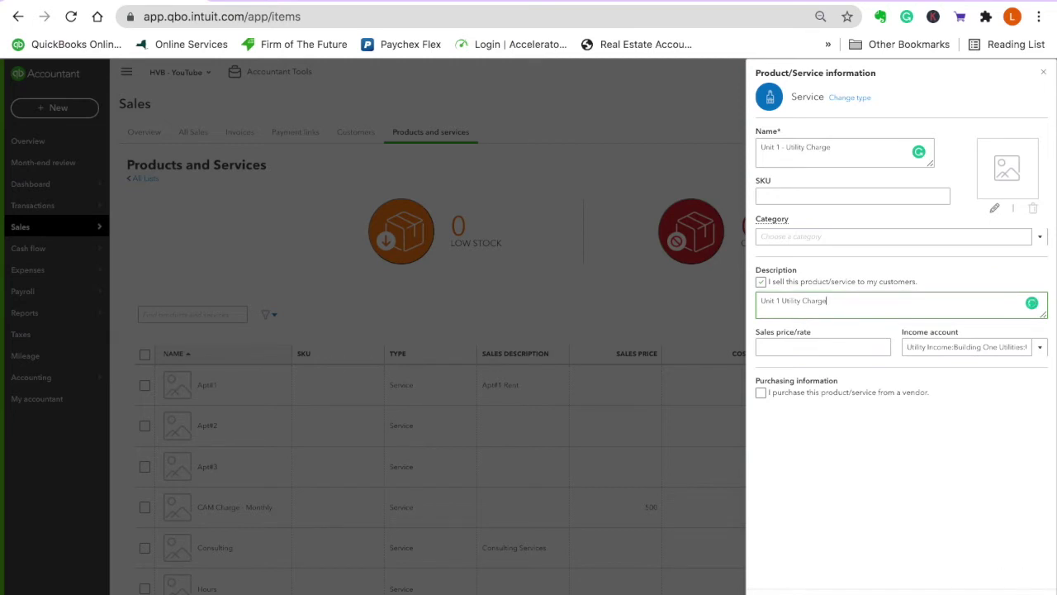
click(1018, 590)
click(1017, 589)
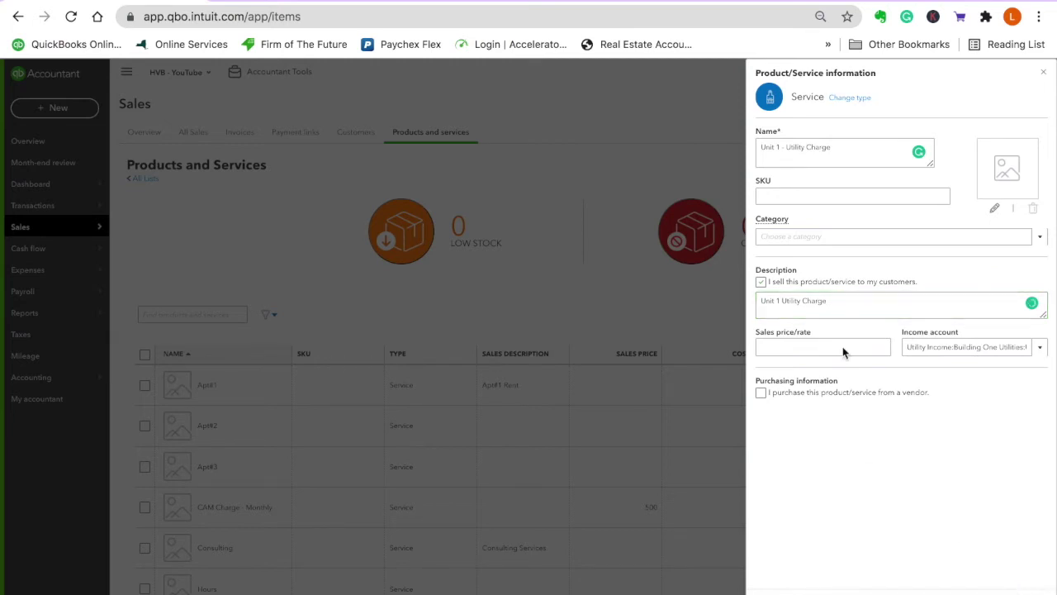
Name the new service "Unit 2 - Utility Charge" and assign it to the income account "Unit 2 - Utility Income".
text(Un)
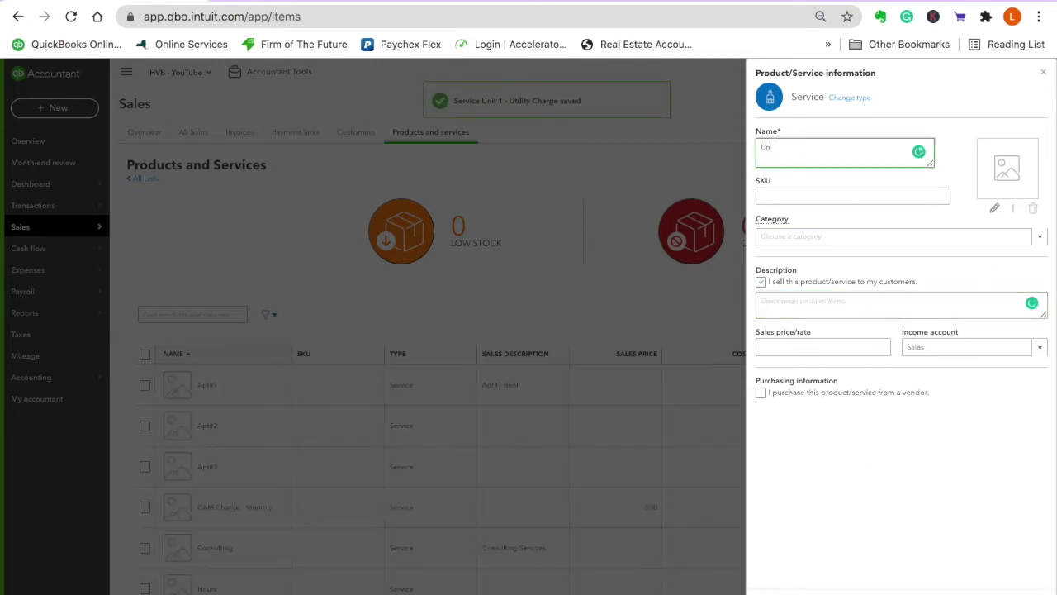
text(it 2 - Utili)
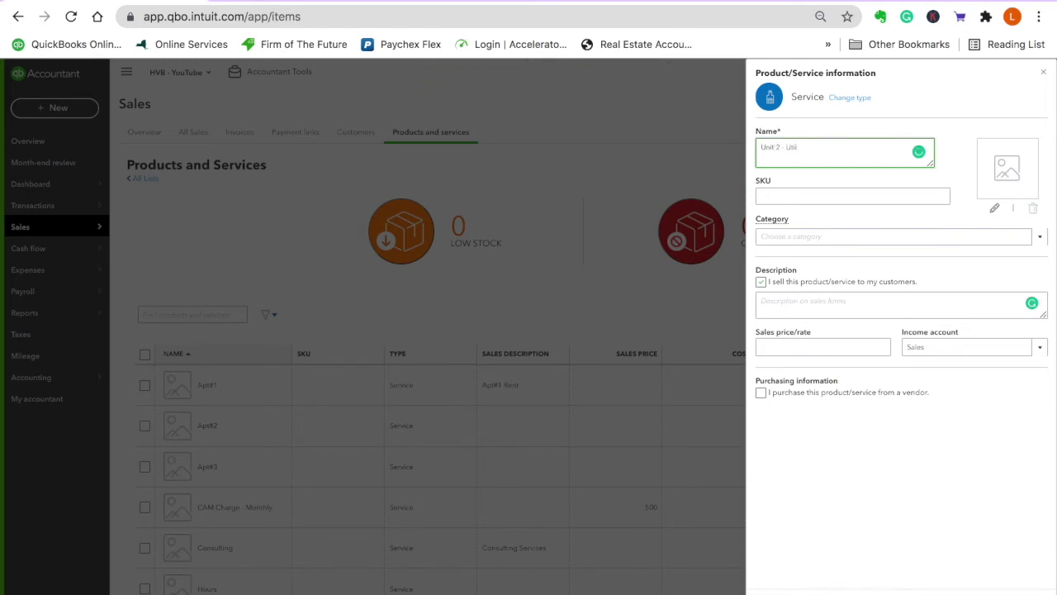
text(ty Charge)
click(931, 347)
text(utili)
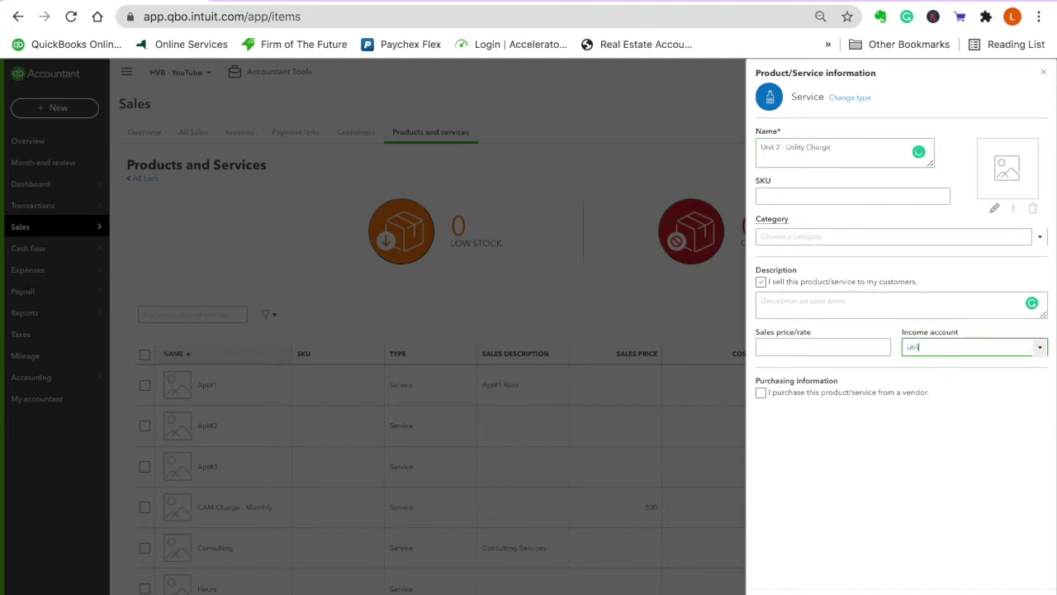
click(935, 449)
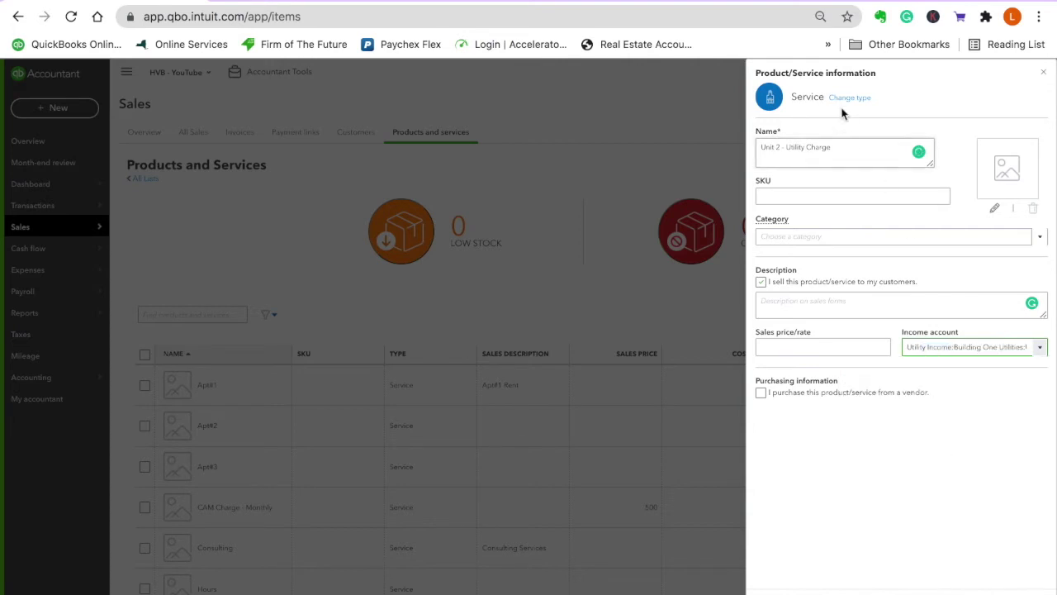
Enter the sales description "Unit 2 Utility Charge" and save the service, continuing with another new one.
click(784, 299)
text(Unit)
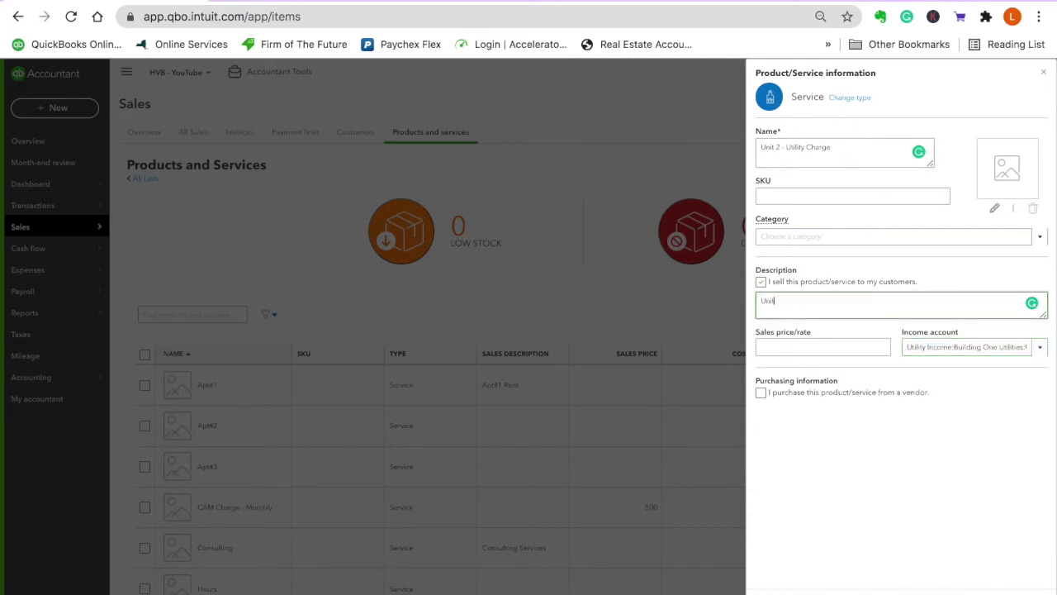
text( 2 Utility Charge)
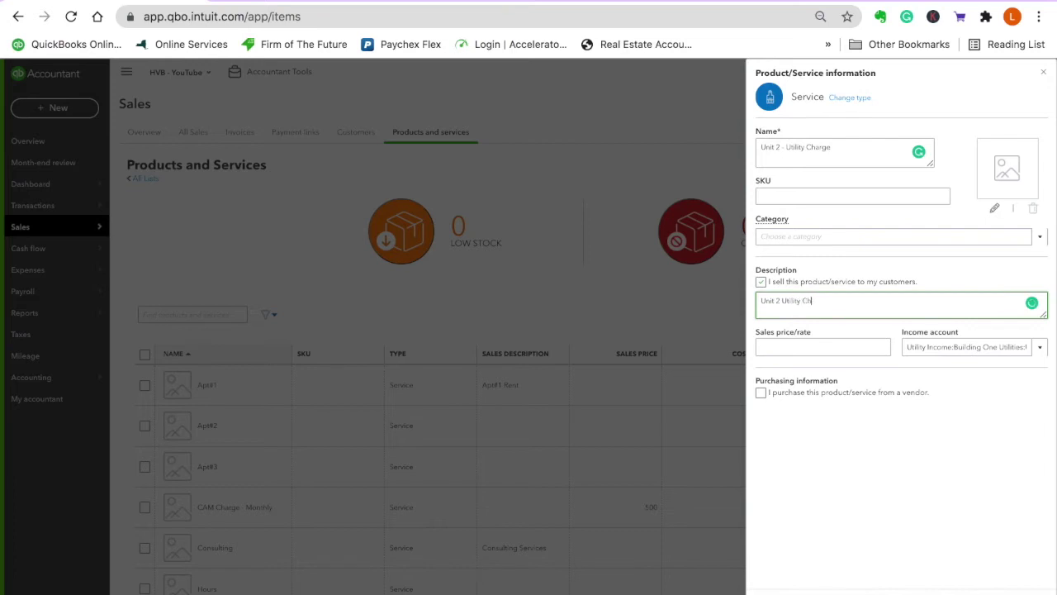
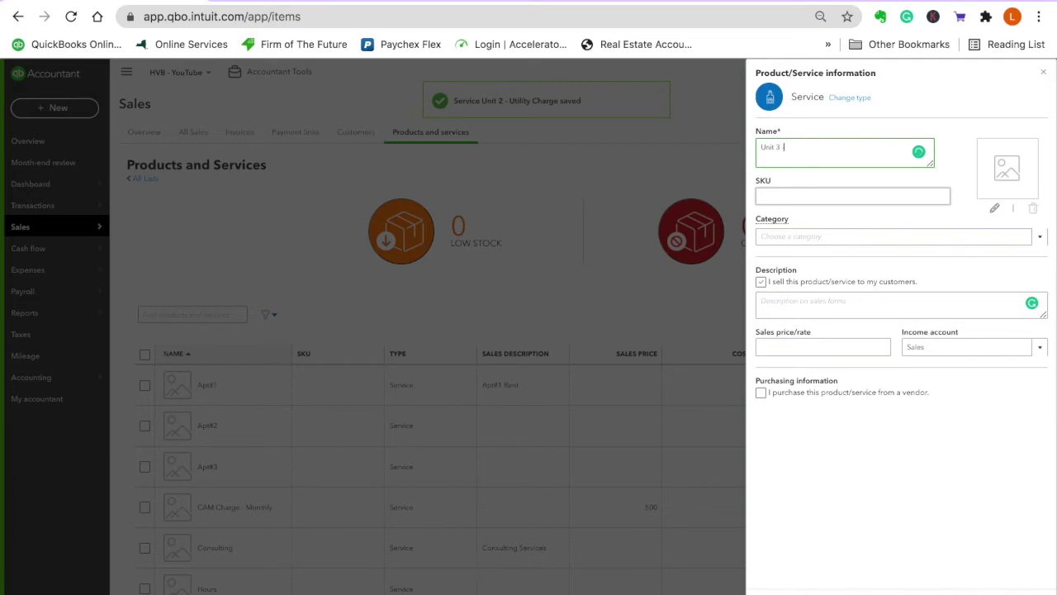
Name the new service "Unit 3 - Utility Charge" and assign it to the income account "Unit 3 - Utility Income".
text(nit 3 - Utility Charge)
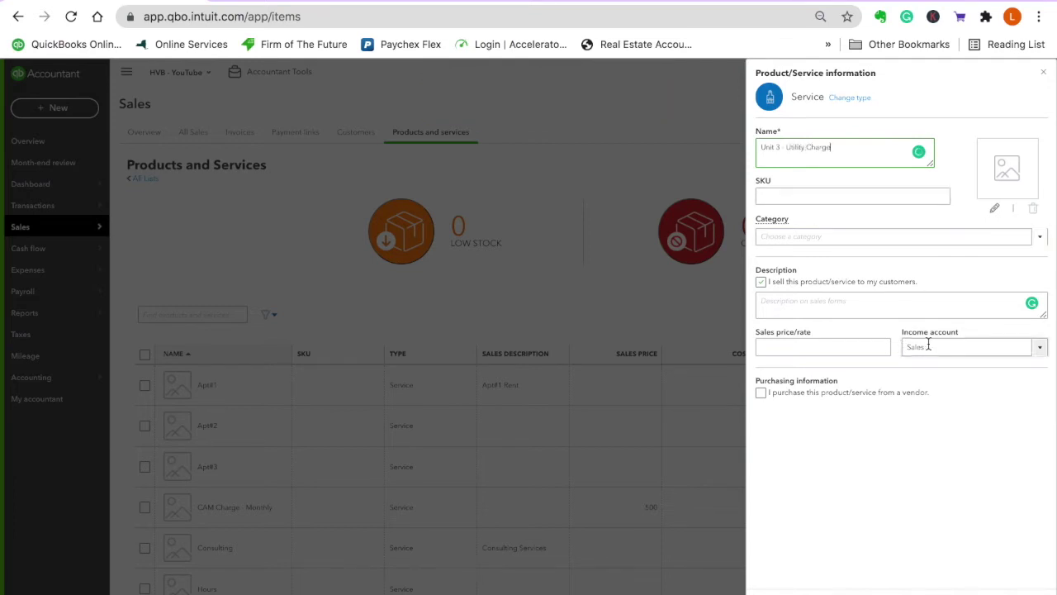
click(929, 345)
text(unit)
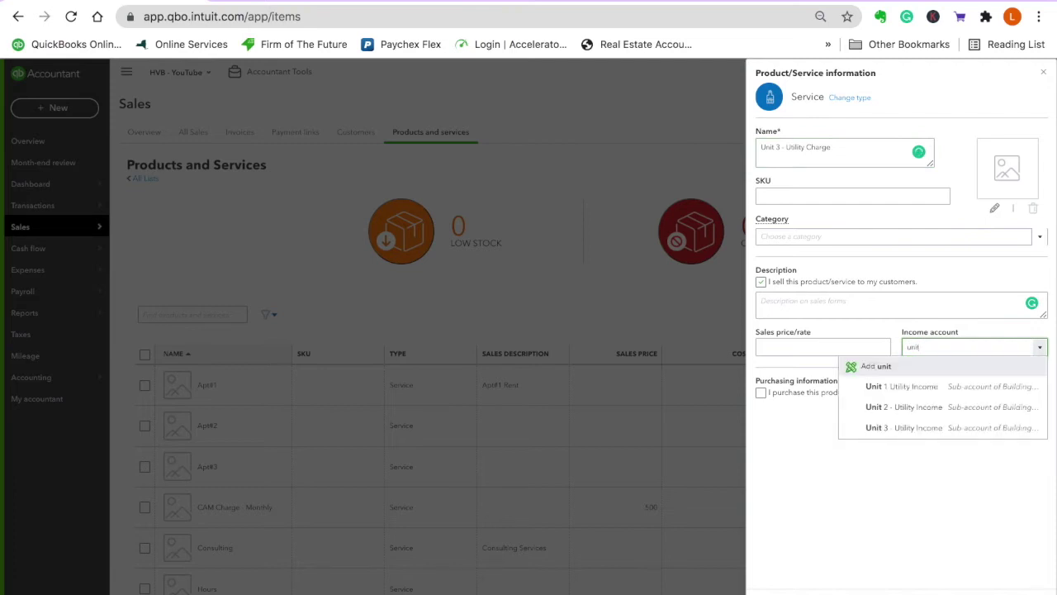
click(936, 431)
Enter the sales description "Unit 3 Utility Charge", then save the service and close its form.
click(793, 307)
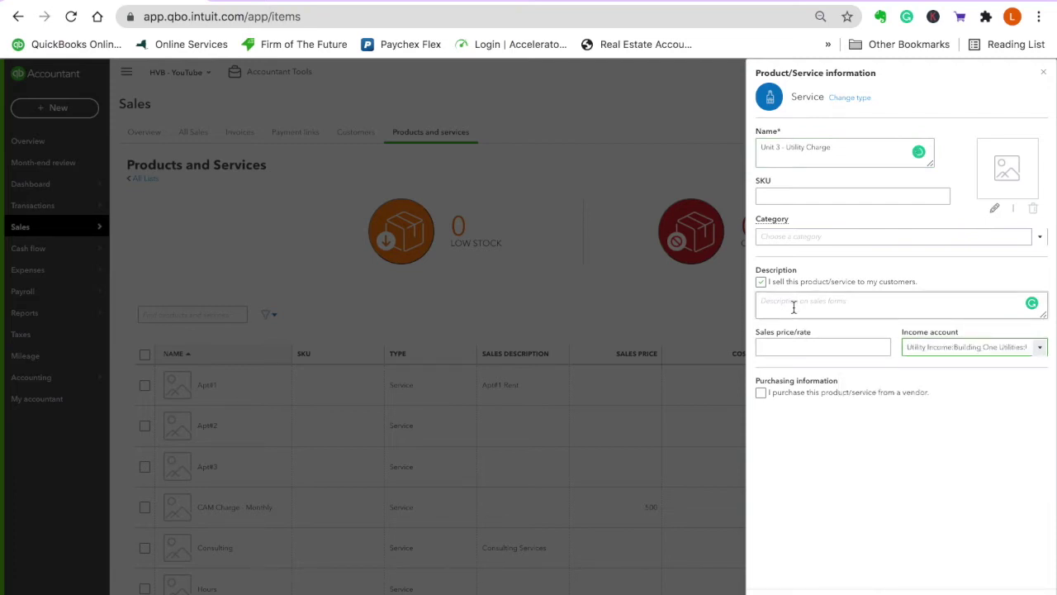
text(Unit 3)
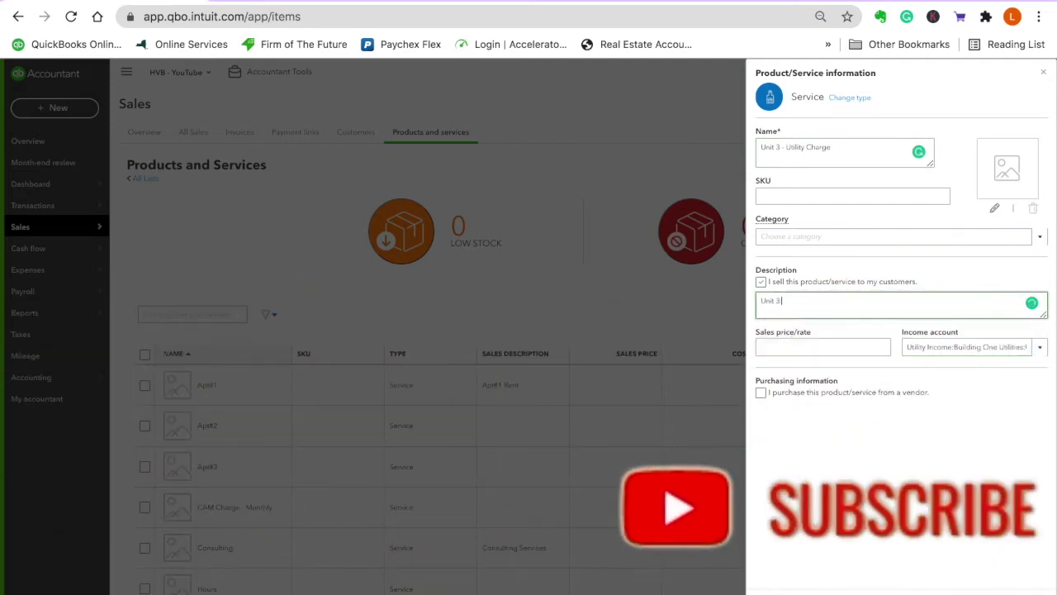
text( Utility C)
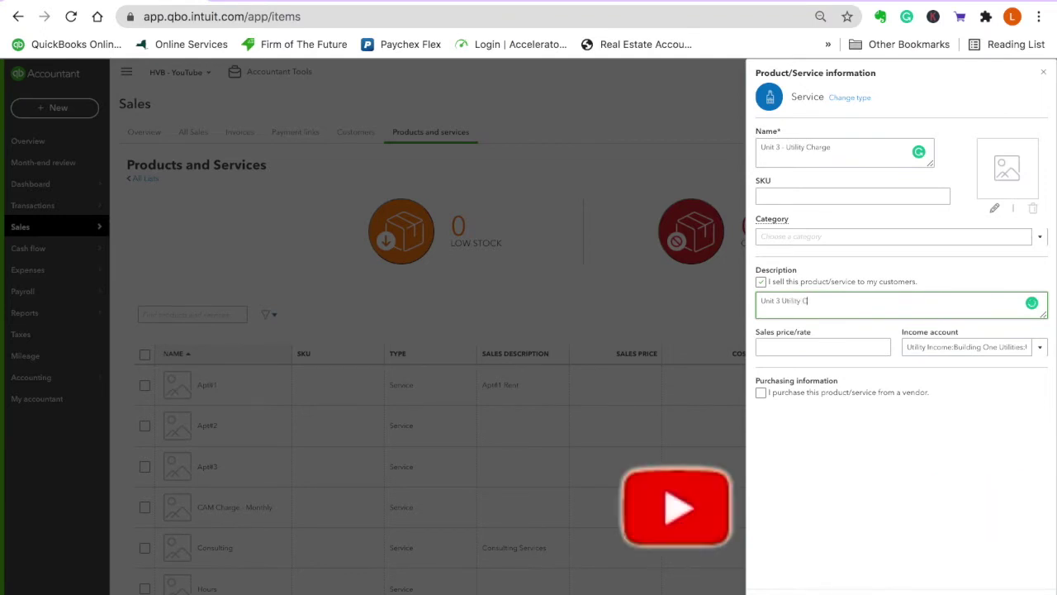
text(harge)
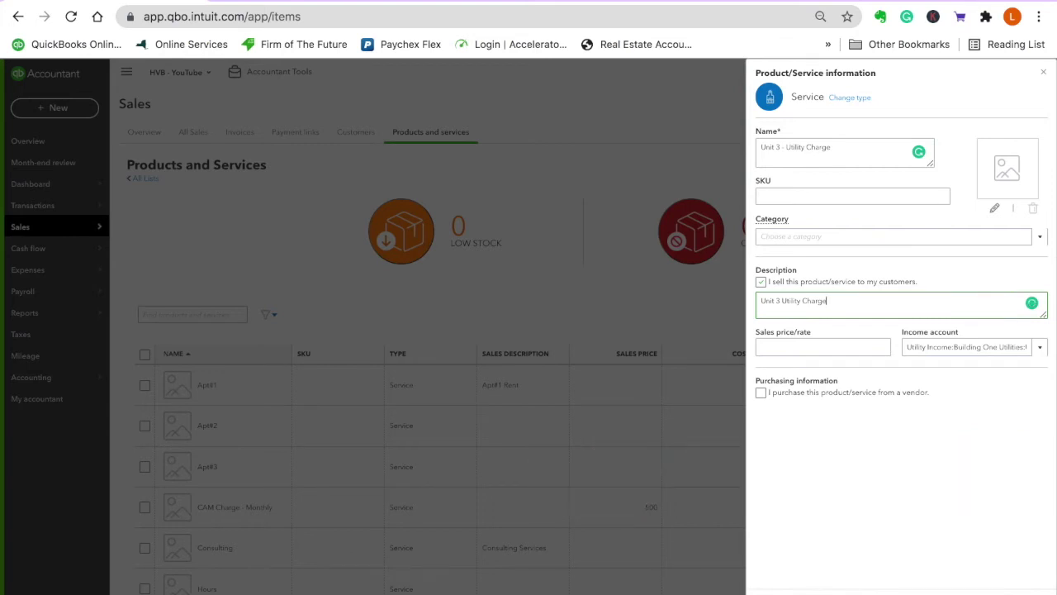
click(1010, 586)
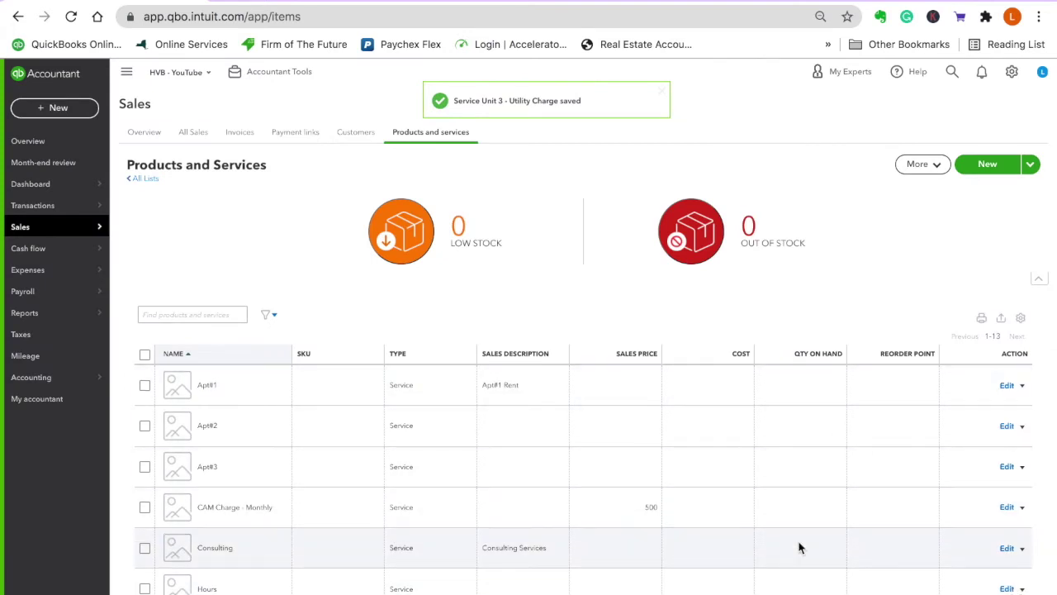
scroll(798, 545, down, 3)
scroll(798, 545, up, 3)
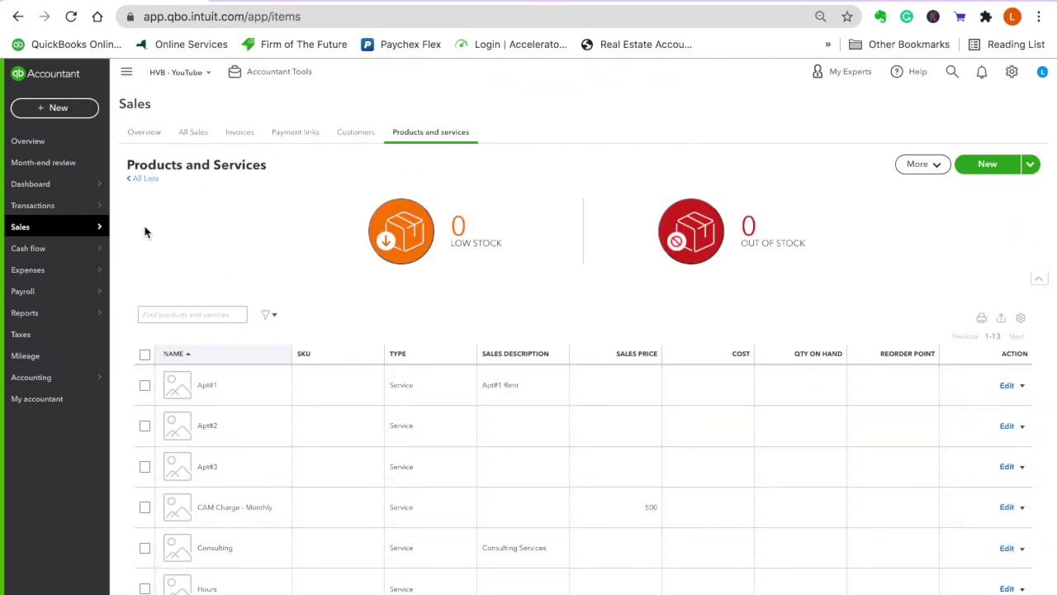
mouse_move(53, 229)
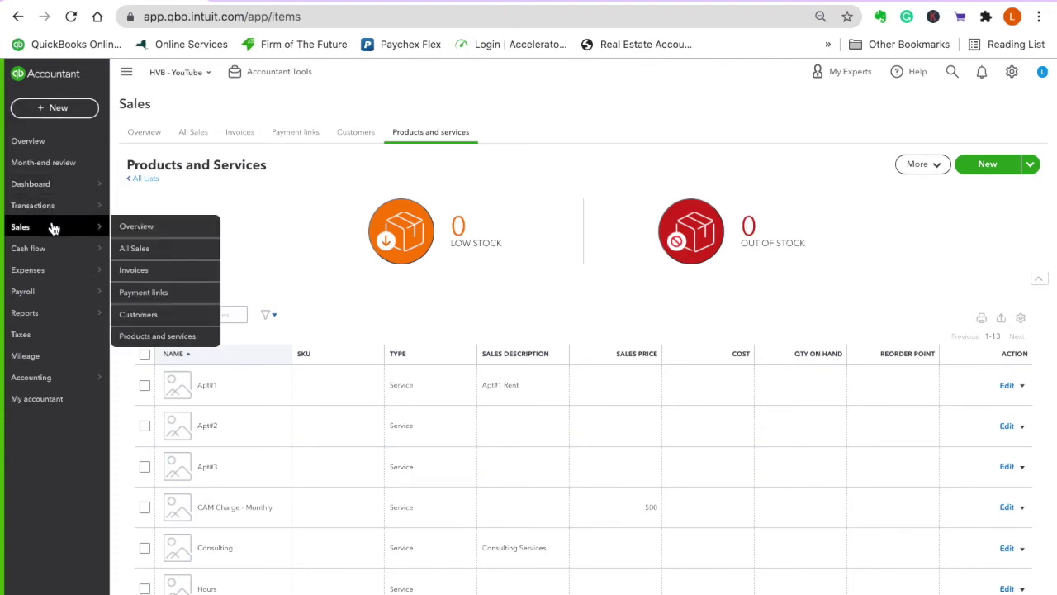
Open the Advanced section of the company's account and settings at its other preferences.
click(1012, 72)
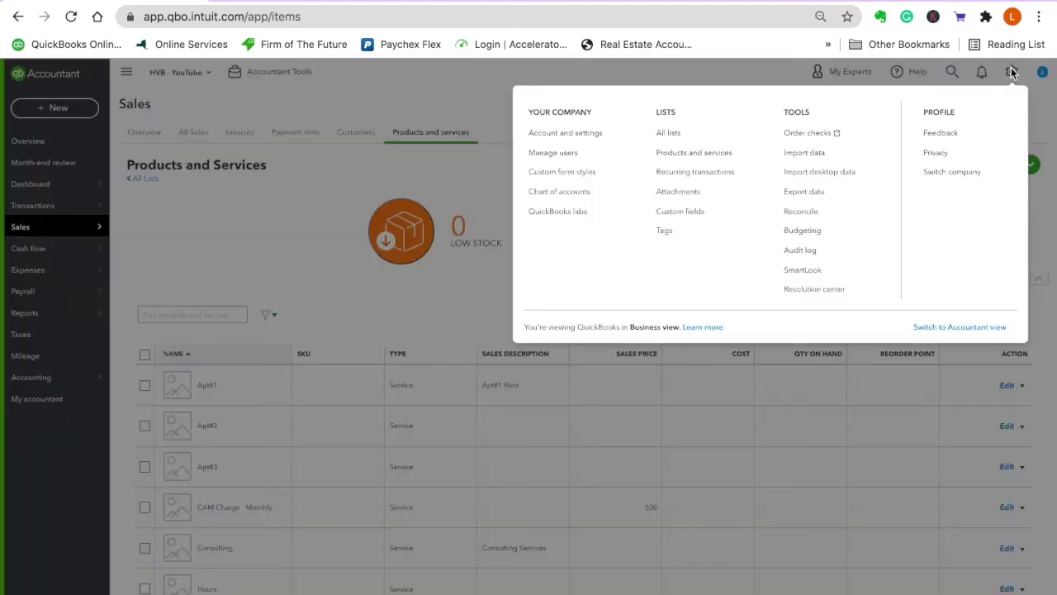
click(566, 134)
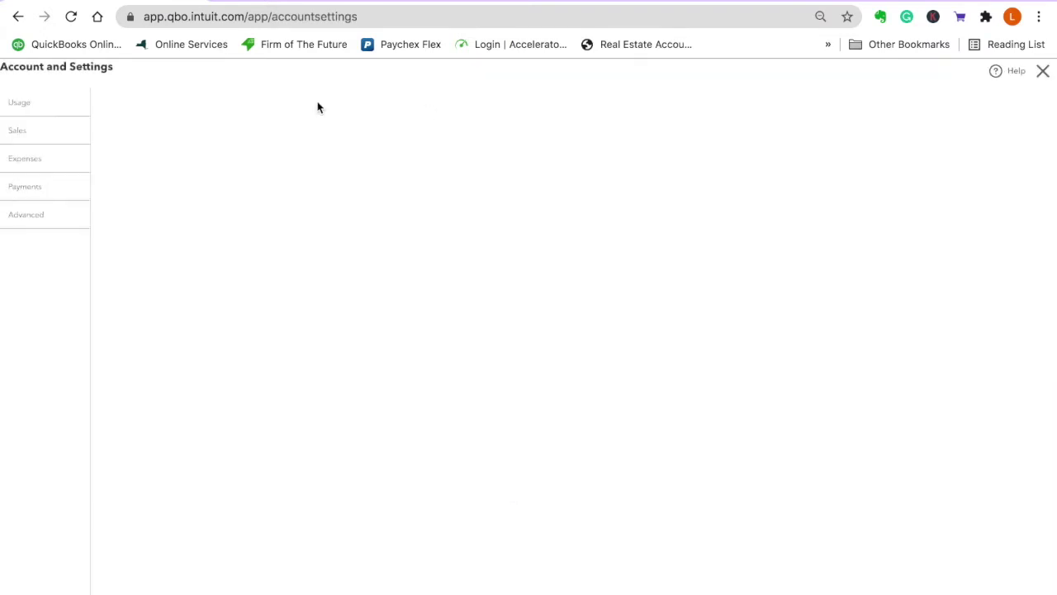
click(29, 218)
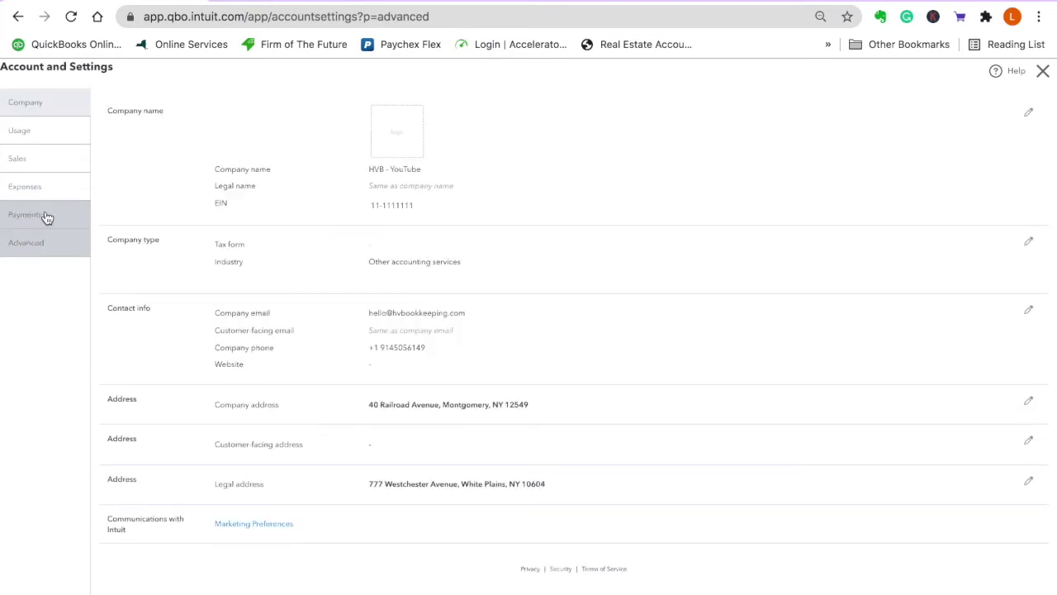
scroll(677, 345, down, 1)
scroll(678, 346, up, 1)
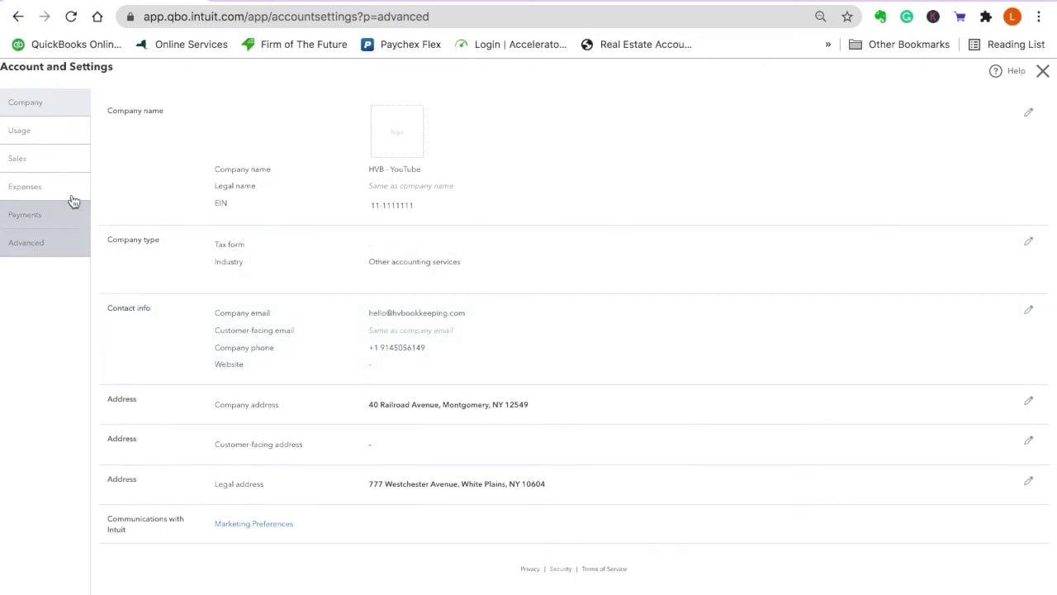
click(71, 105)
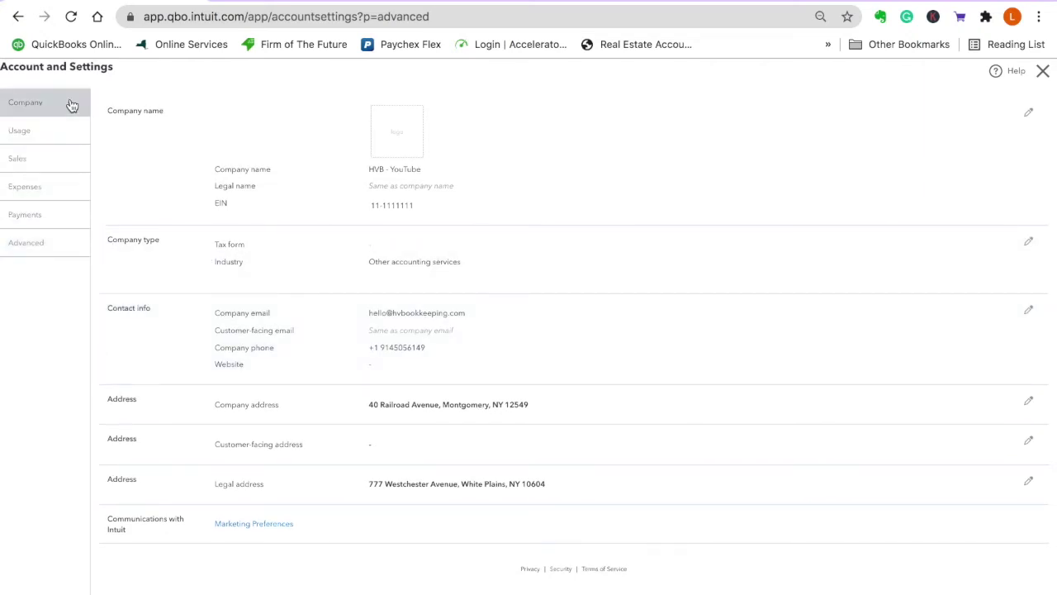
click(58, 243)
scroll(609, 416, down, 3)
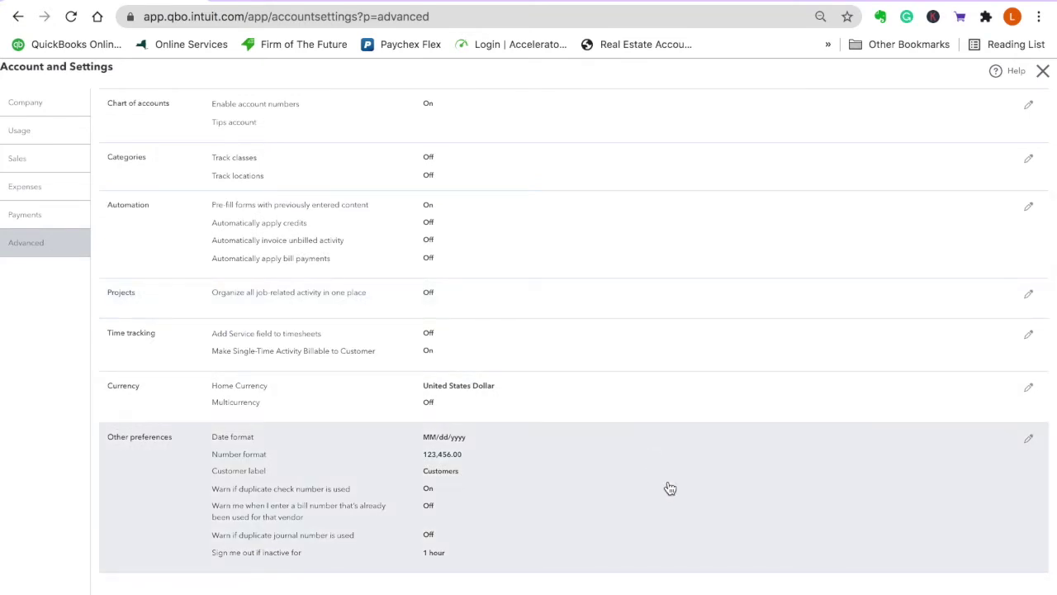
Change the customer label in the other preferences to Tenants and save the setting.
click(1029, 442)
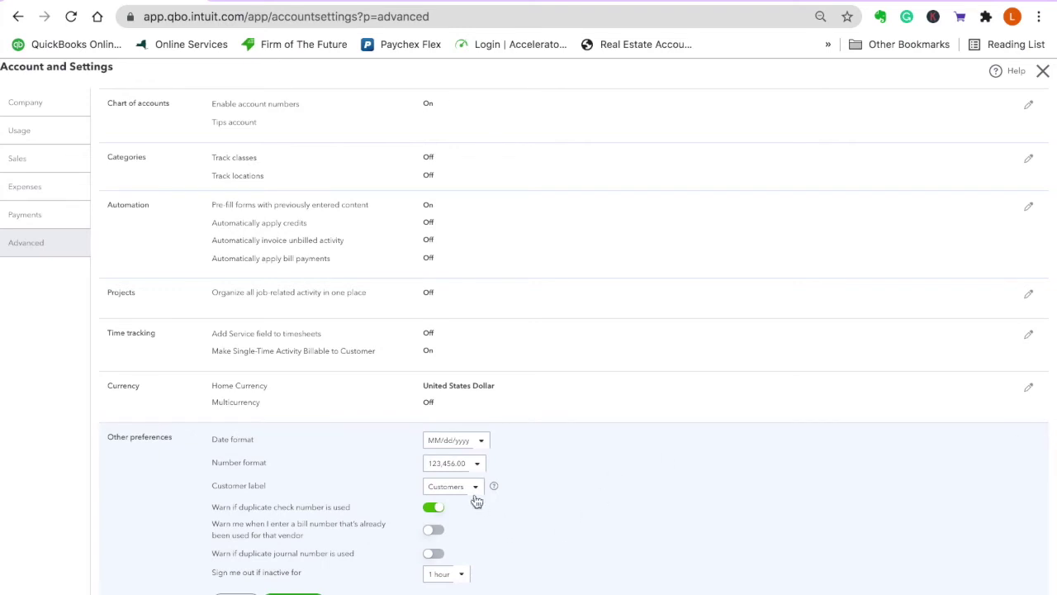
click(474, 487)
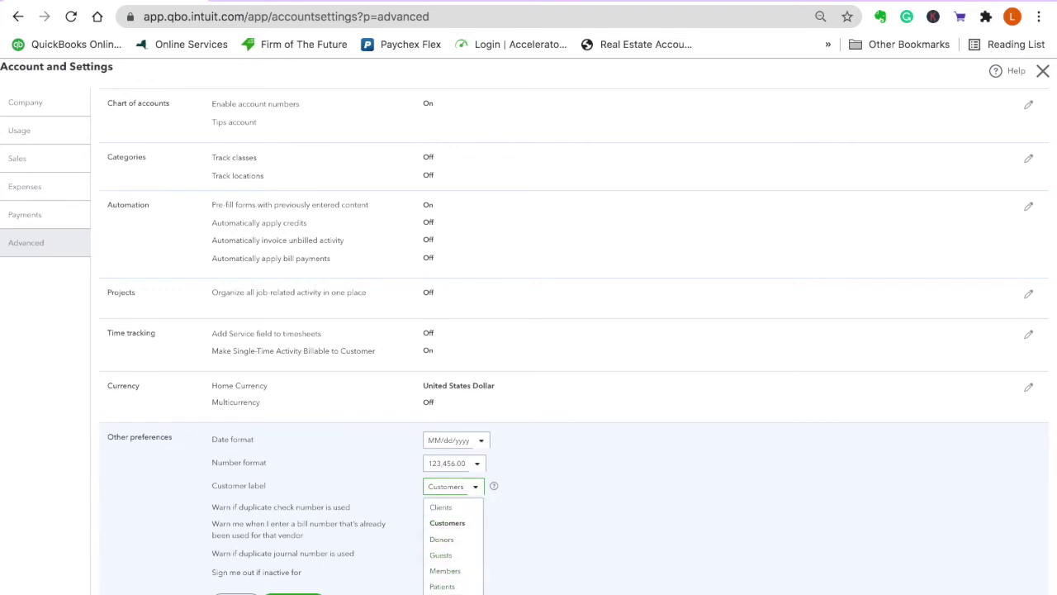
key(t)
key(Return)
scroll(643, 530, down, 1)
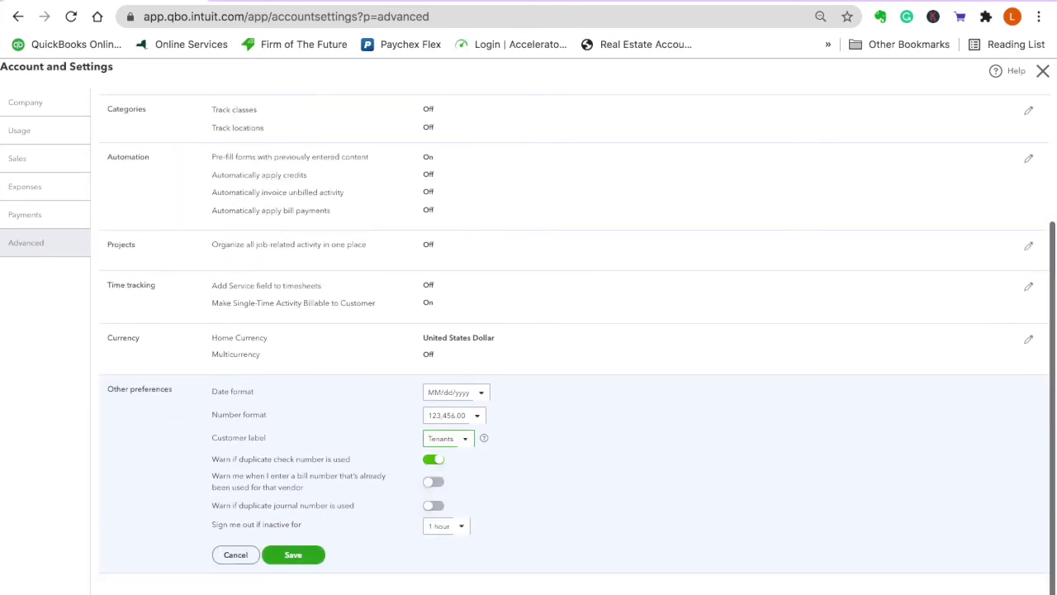
click(294, 555)
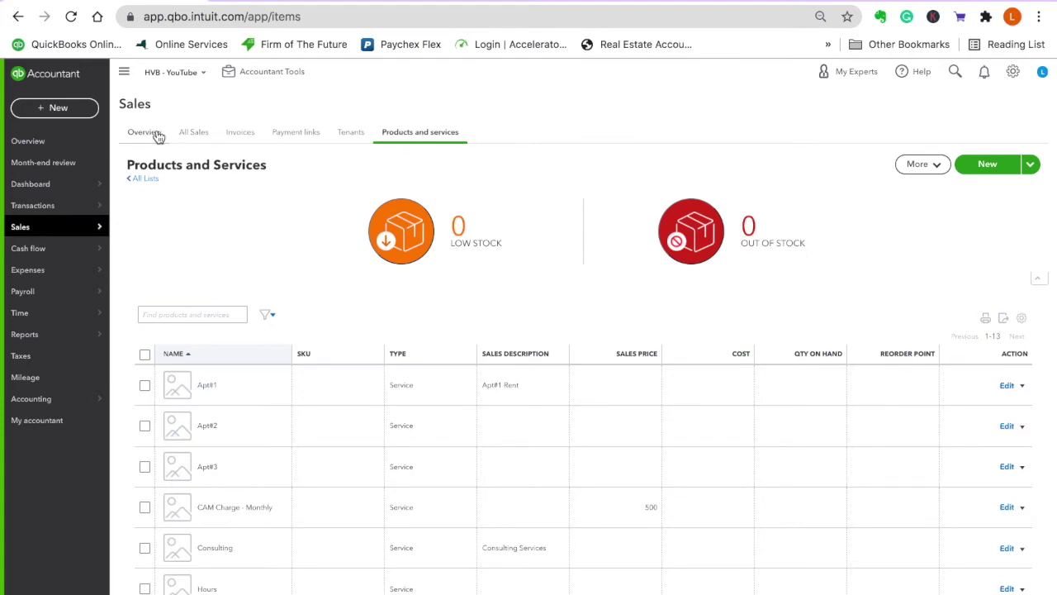
Start a new invoice for the Apt #2 tenant from the tenants list.
click(348, 136)
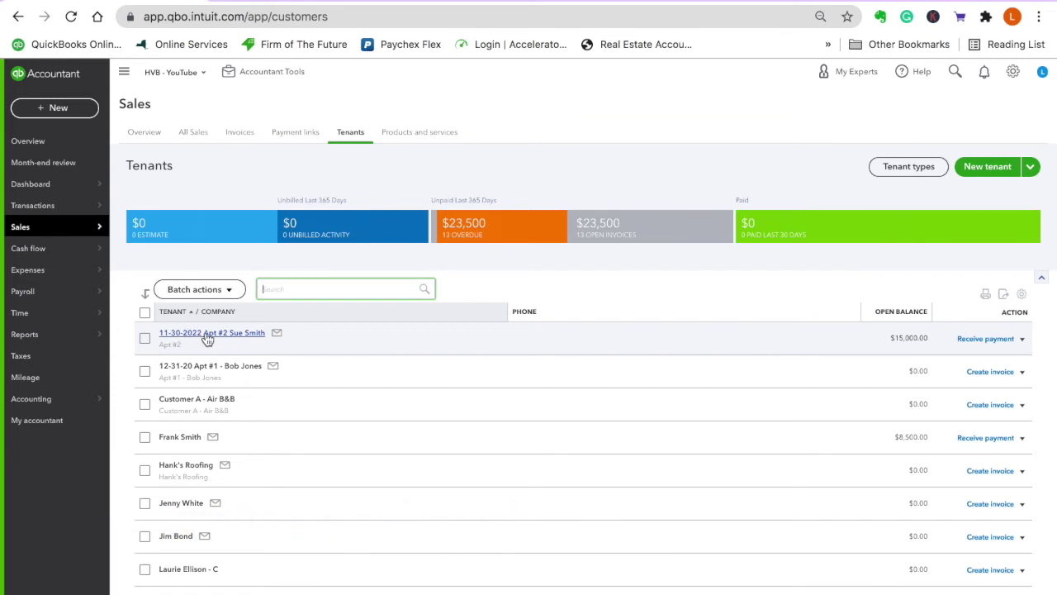
click(1022, 338)
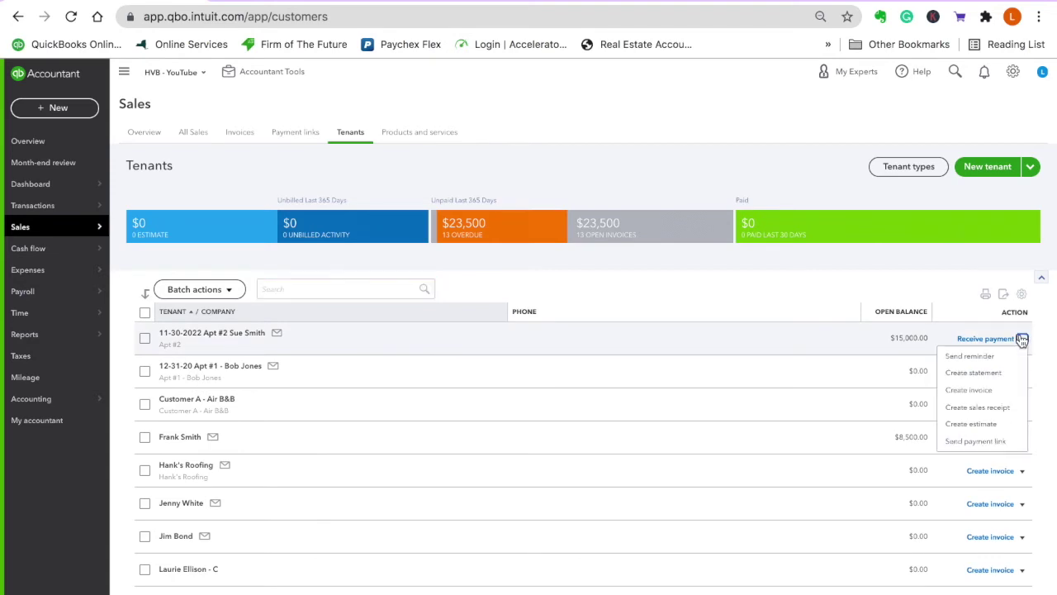
click(980, 391)
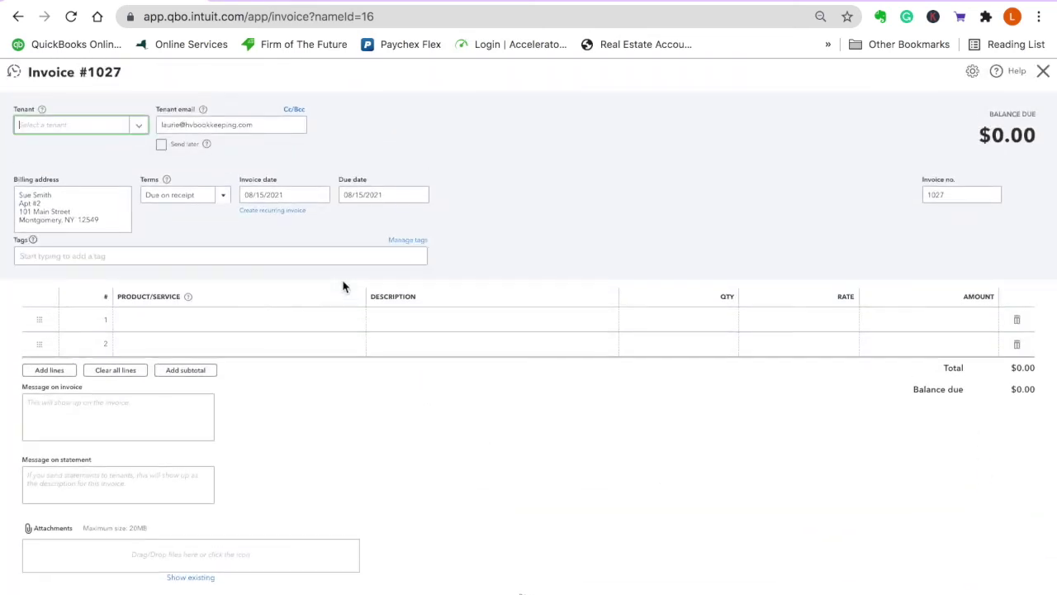
Fill the first invoice line with the service Apt#2, the description "Monthly Rent" and a rate of 2500.
click(321, 330)
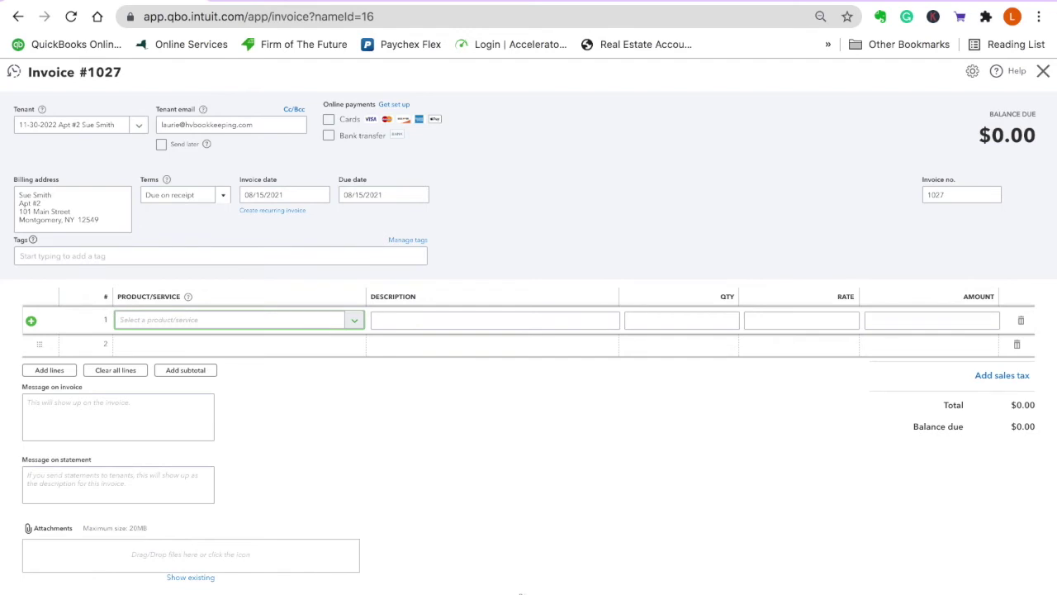
text(apt#1)
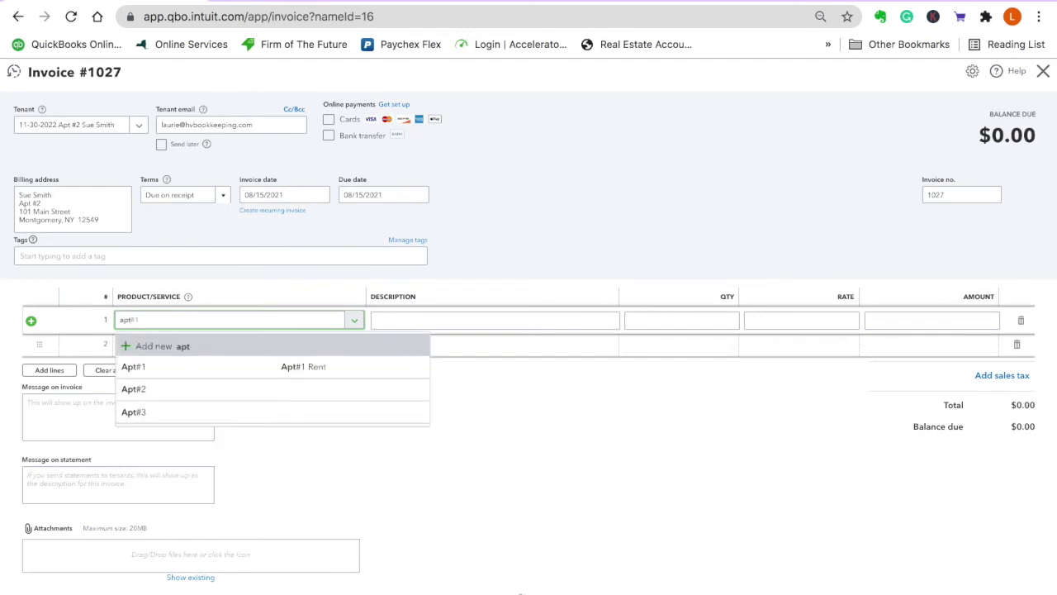
click(222, 389)
click(557, 321)
text(Monthly Rent)
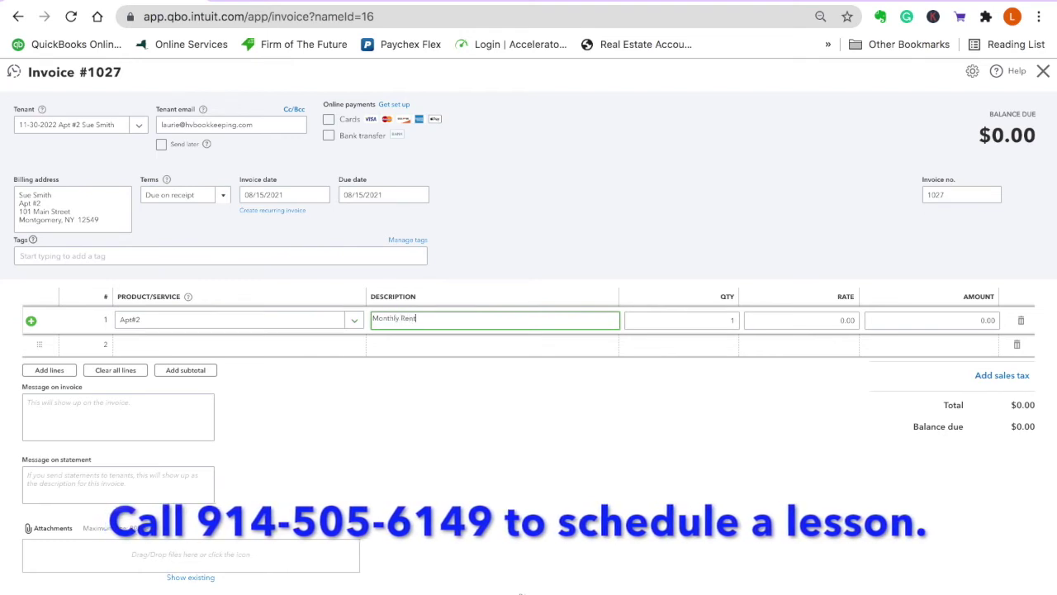
key(Tab)
key(Tab)
text(2500)
key(Tab)
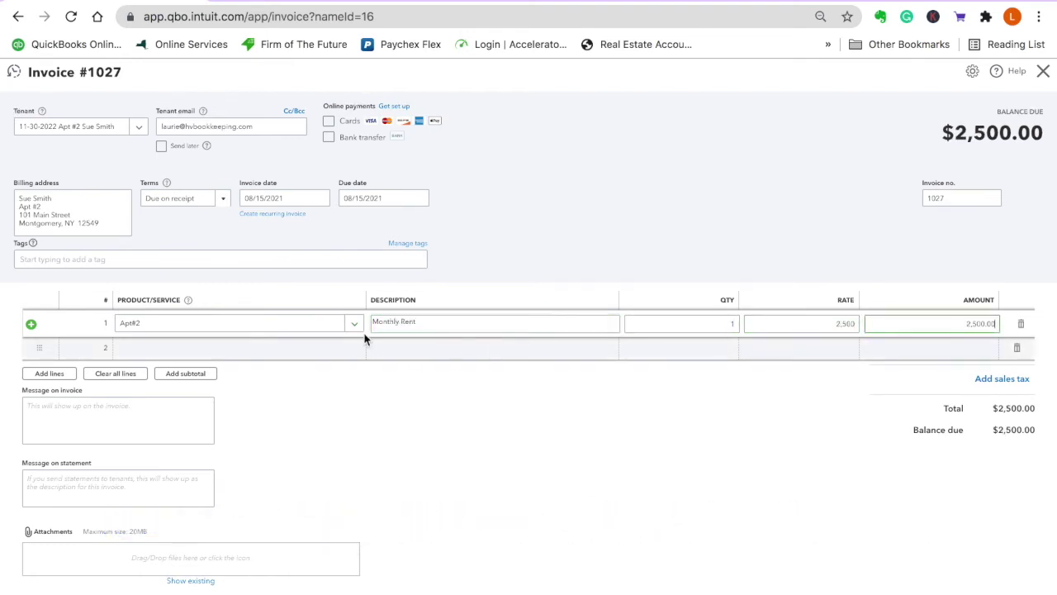
Add a second invoice line for "Unit 2 - Utility Charge" at a rate of 250, then save and close the invoice.
click(298, 356)
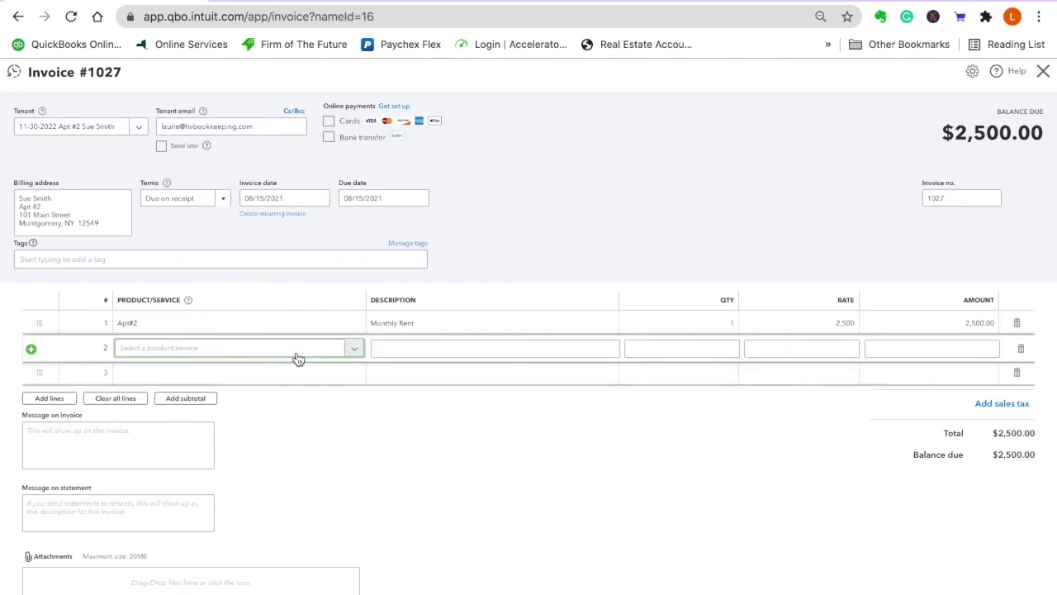
text(unit)
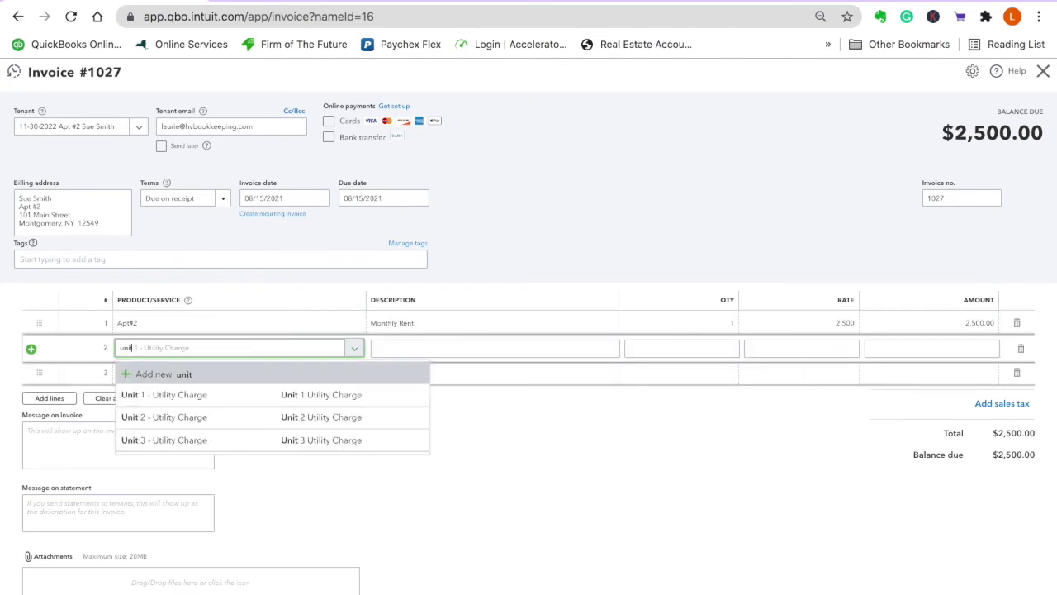
click(239, 417)
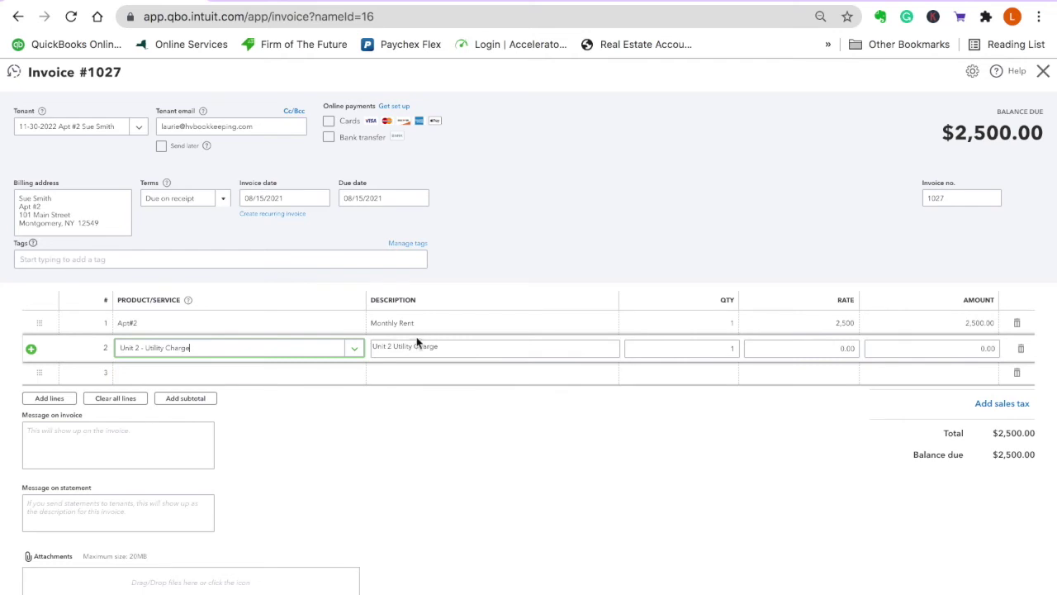
key(Tab)
key(Tab)
key(Tab)
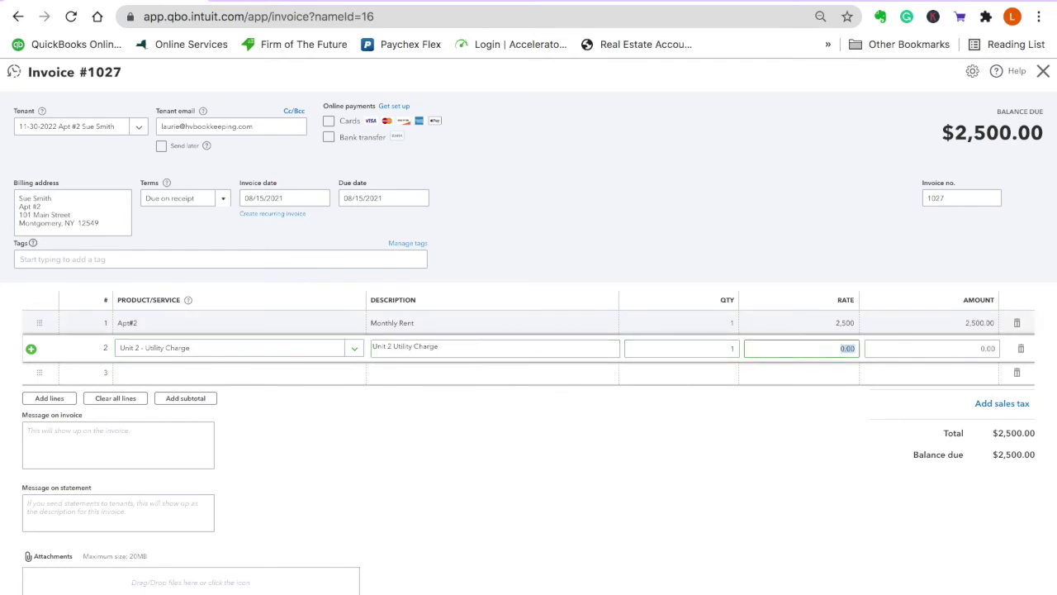
text(25)
key(Tab)
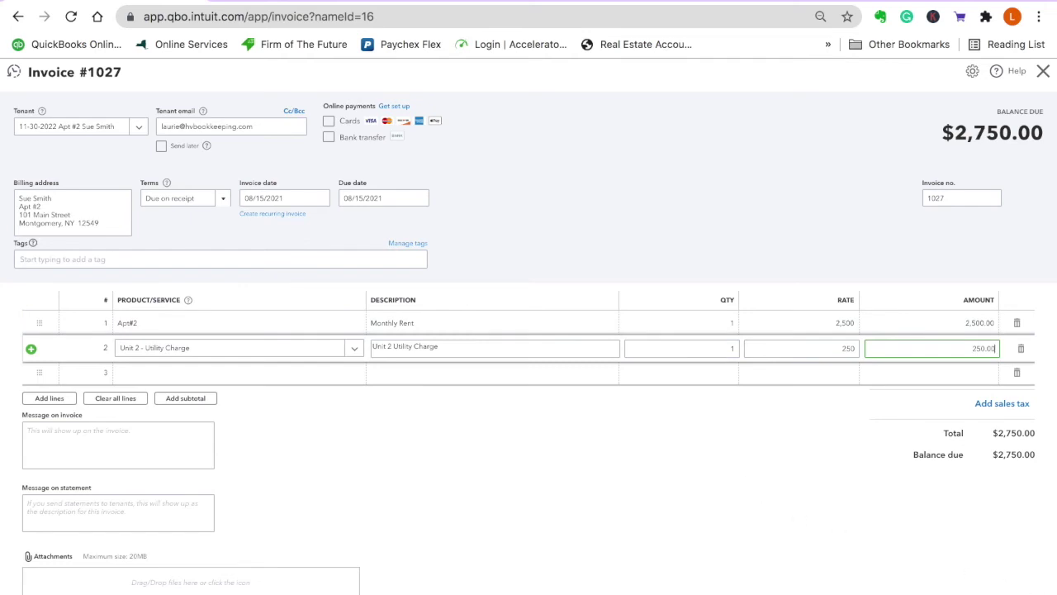
click(1042, 592)
click(995, 579)
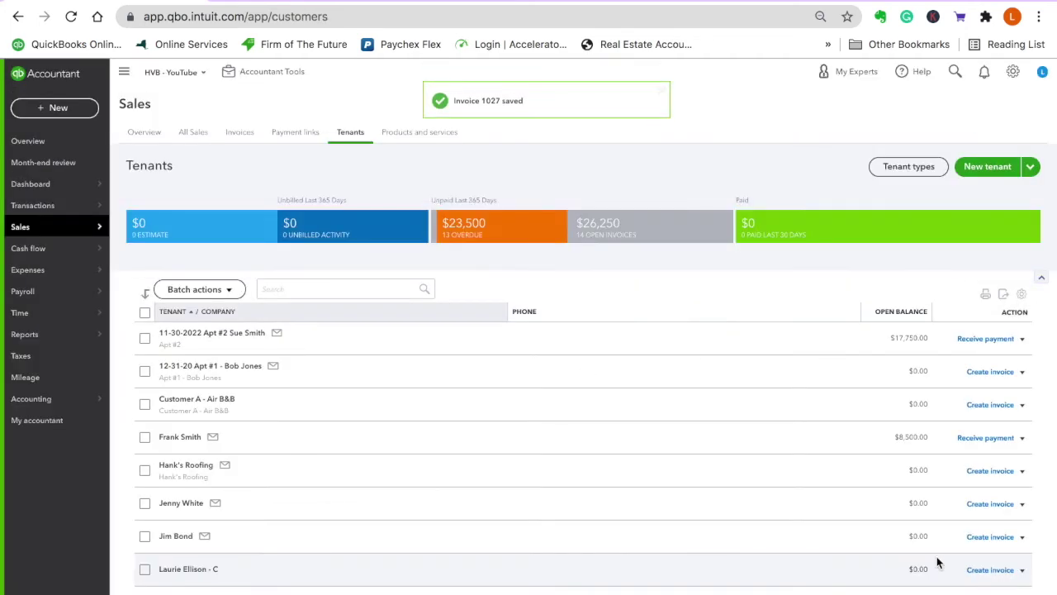
Receive the Apt #2 tenant's payment for only the 08/15/2021 invoice, deposit it to the Checking Account, and save it.
click(996, 340)
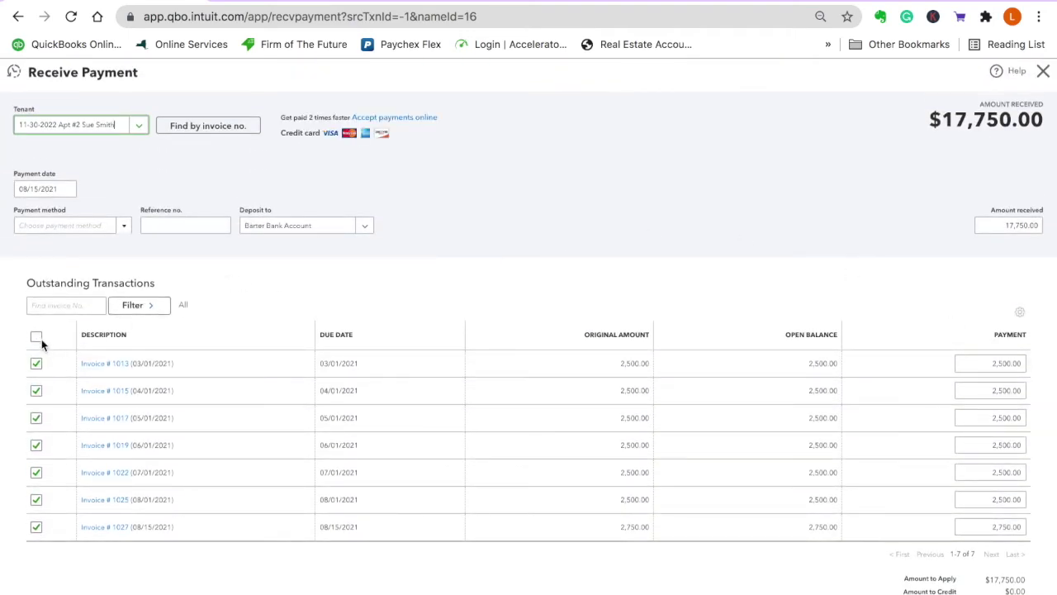
click(37, 337)
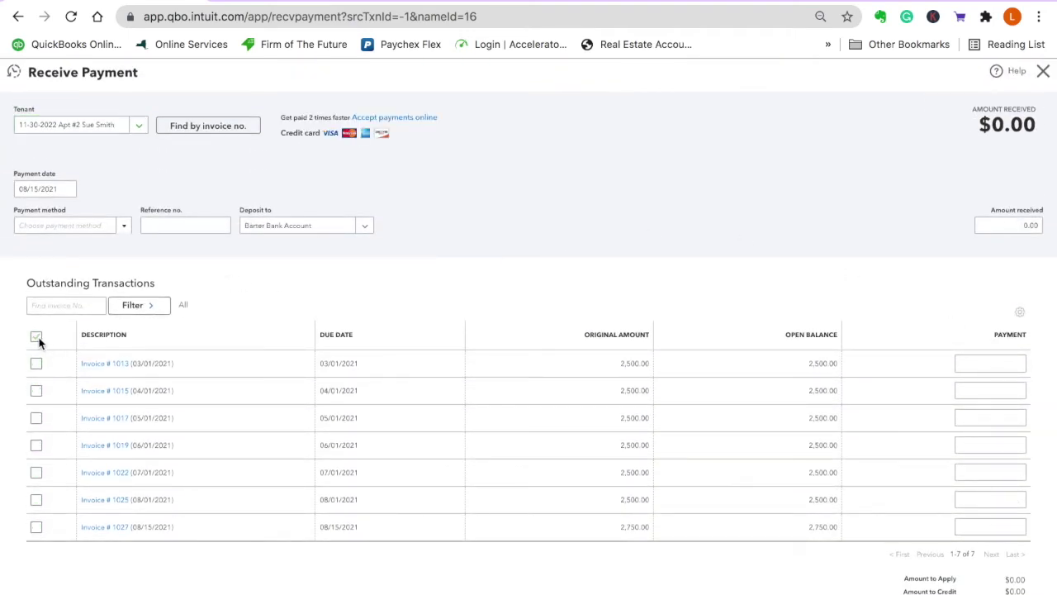
click(35, 527)
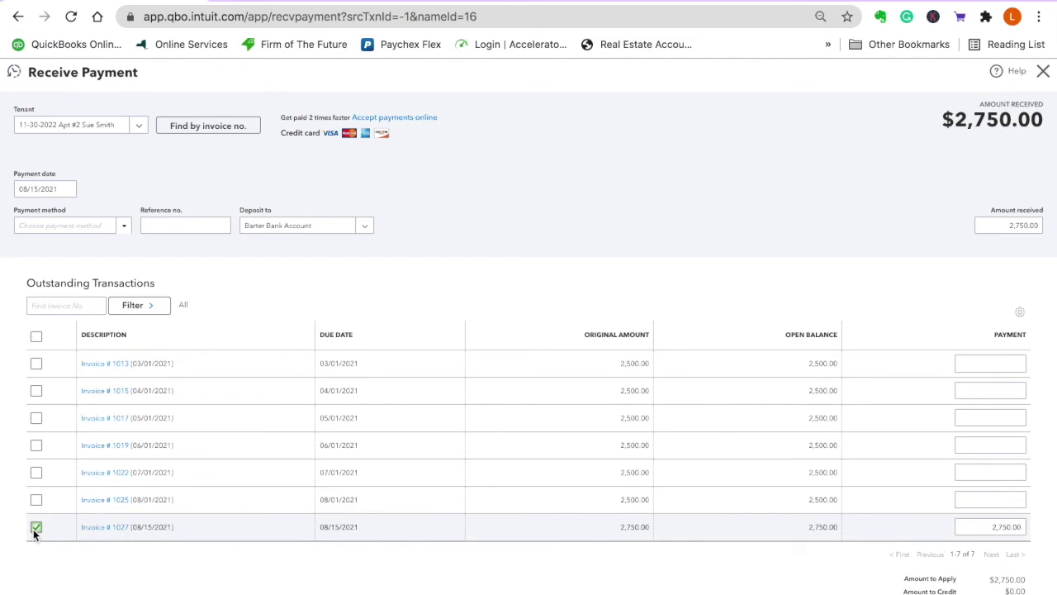
click(367, 225)
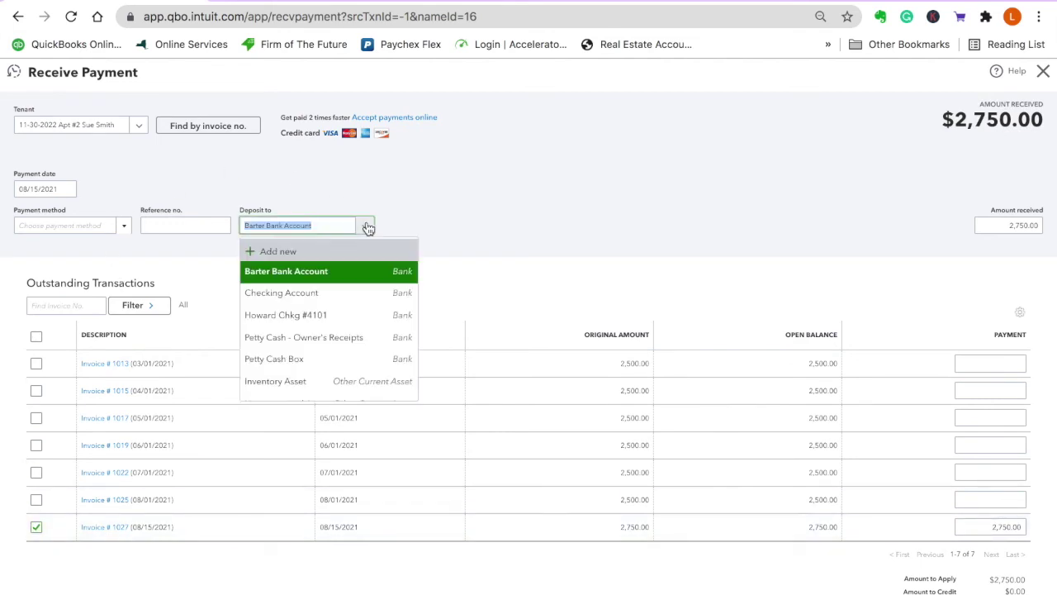
click(324, 293)
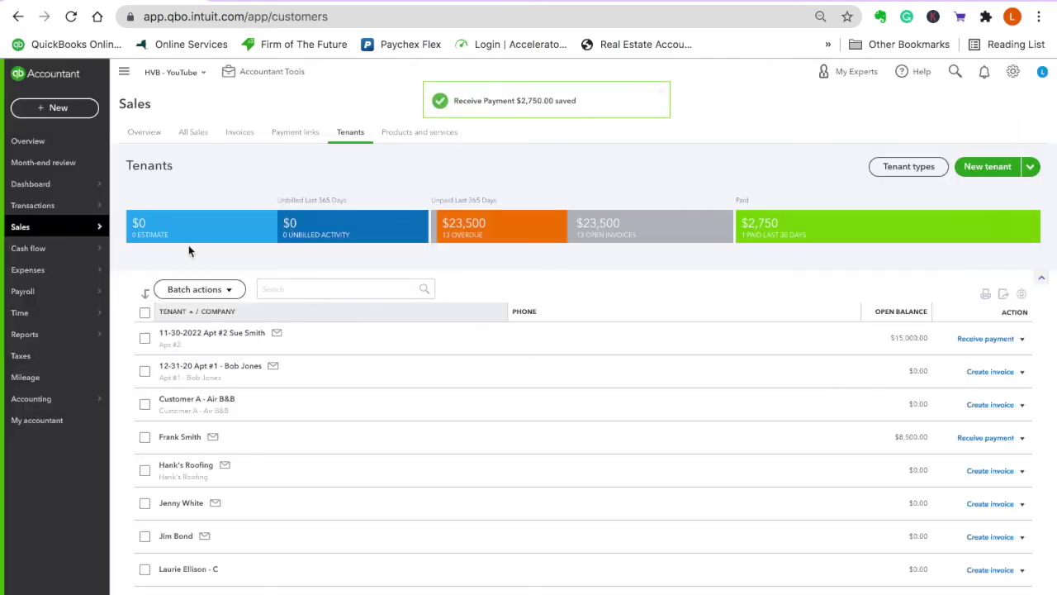
click(60, 109)
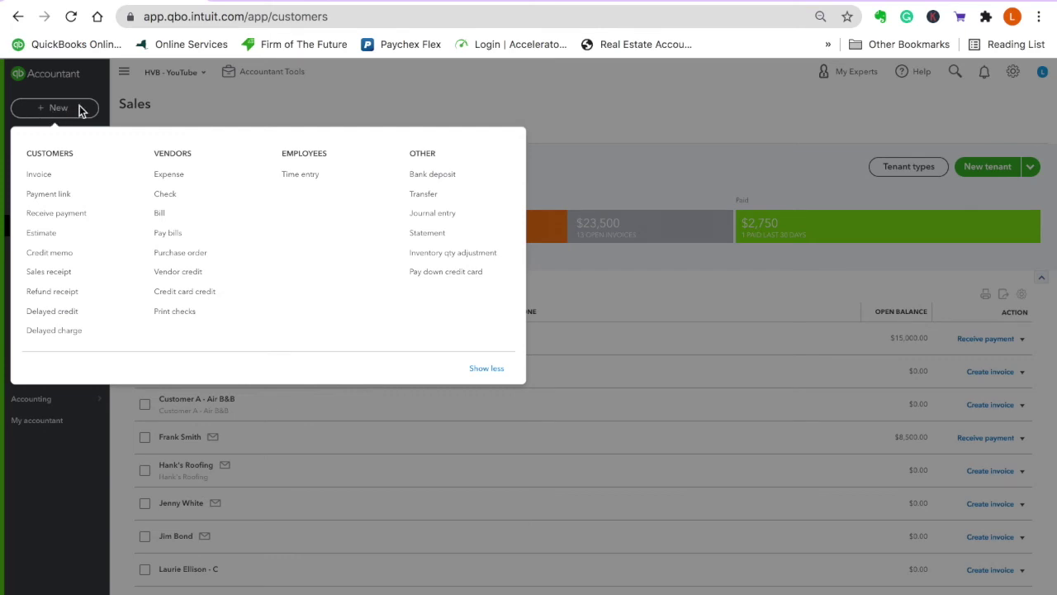
click(181, 178)
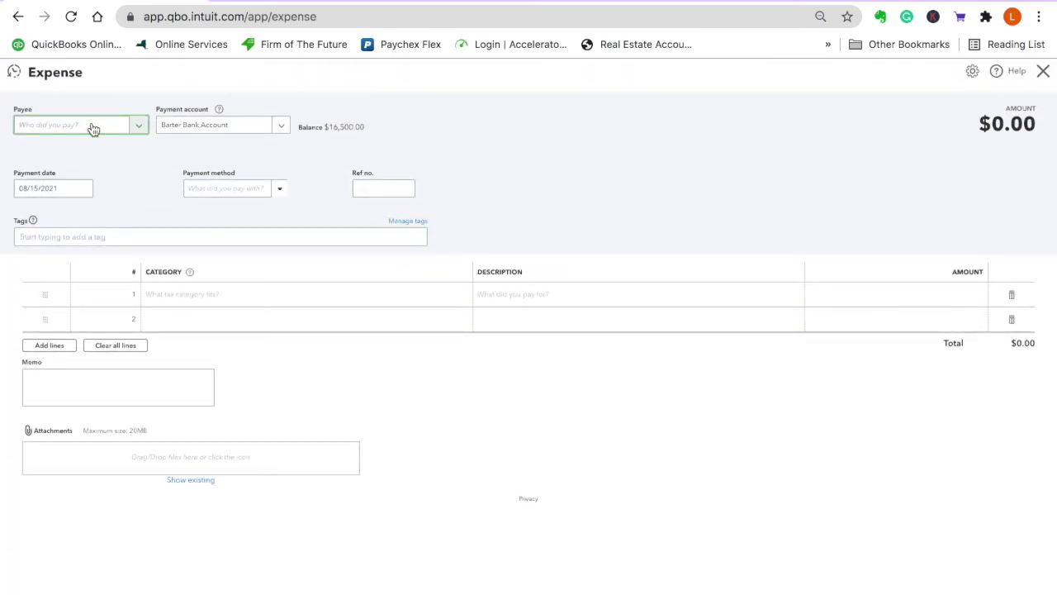
click(94, 130)
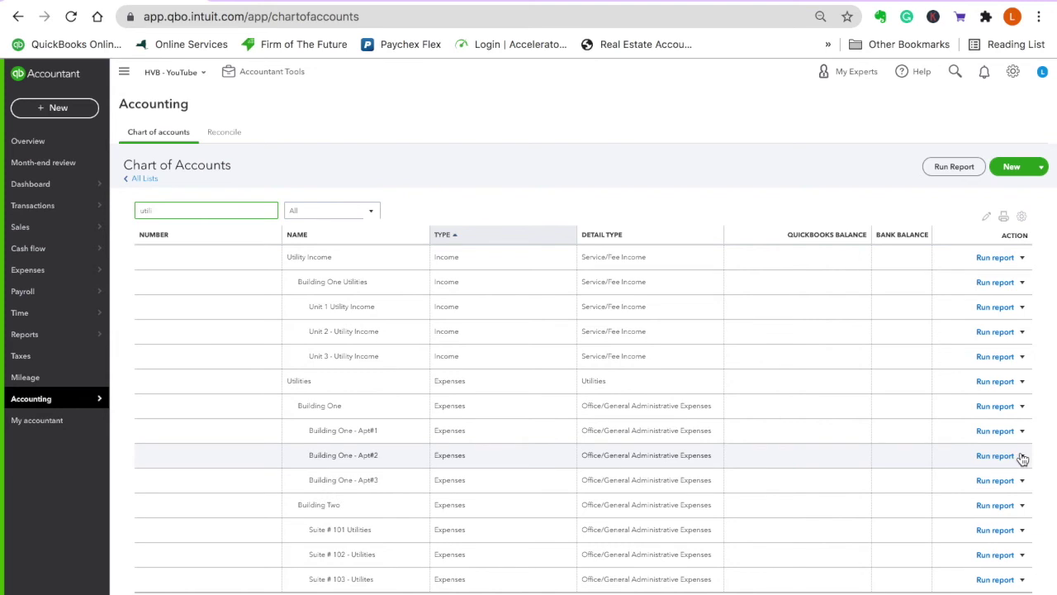
Rename the expense account "Building One - Apt#2" as "Building One - Apt#2 Utilities Expense" and save it.
click(1022, 456)
click(965, 475)
click(606, 220)
triple_click(608, 219)
click(608, 218)
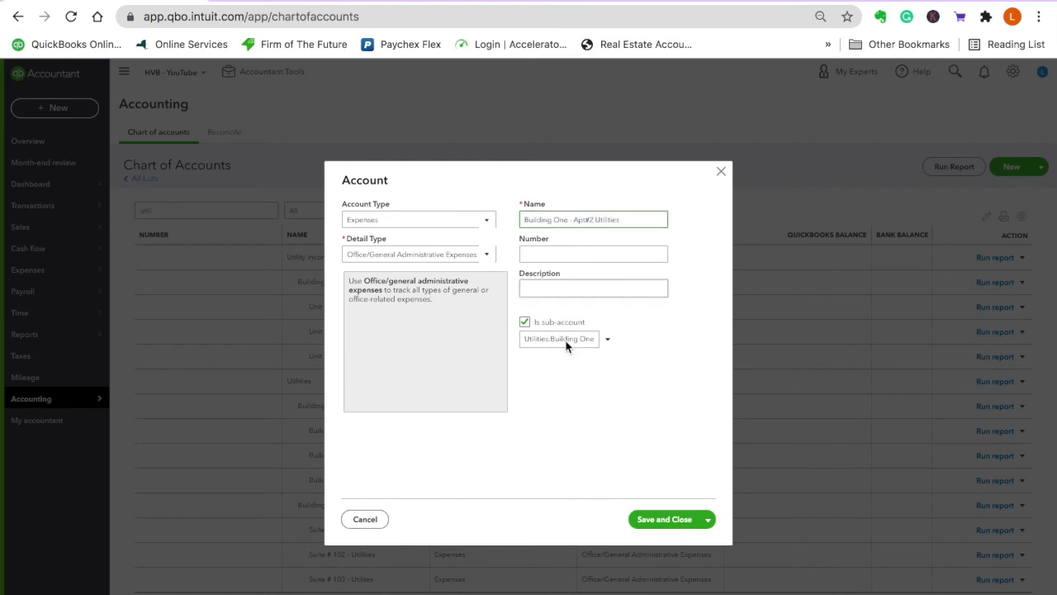
text(Utilities )
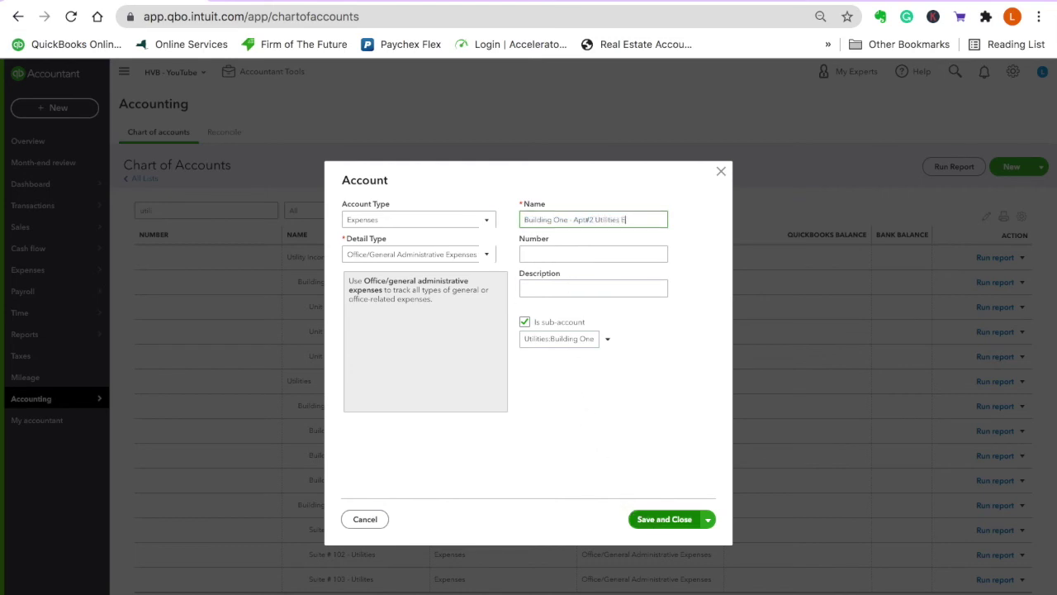
text(Expense)
click(664, 519)
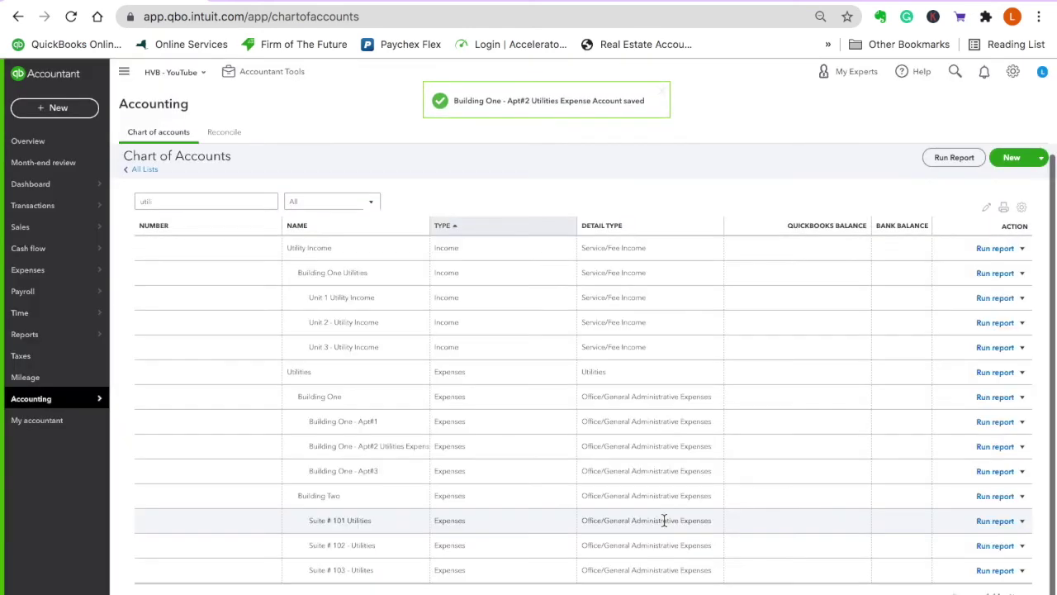
Rename the expense account "Building One - Apt#1" as "Building One - Apt#1 Utilities Expense" and save it.
click(1022, 422)
click(962, 441)
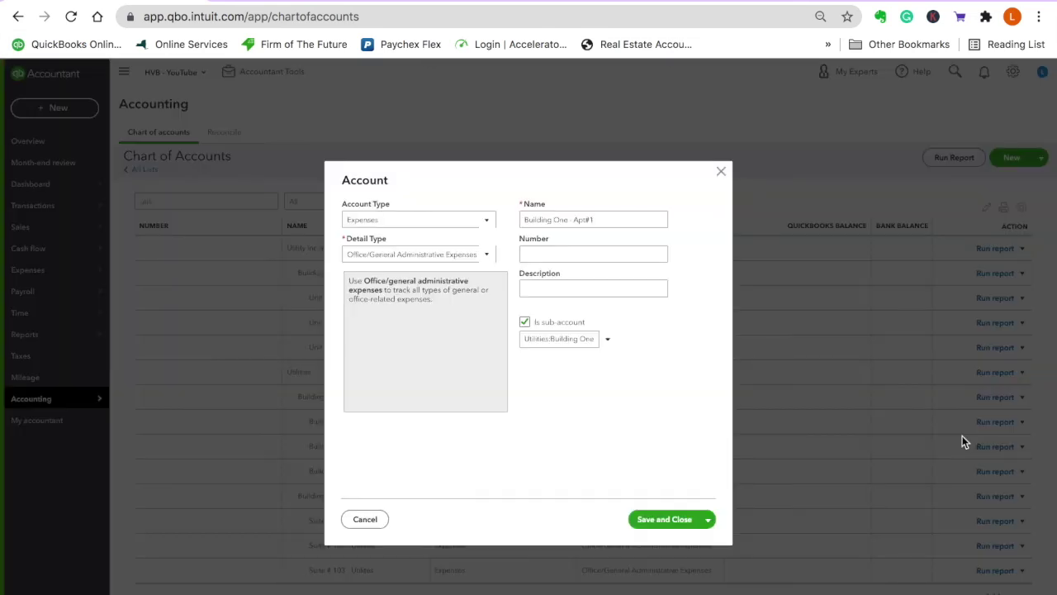
click(619, 219)
click(620, 219)
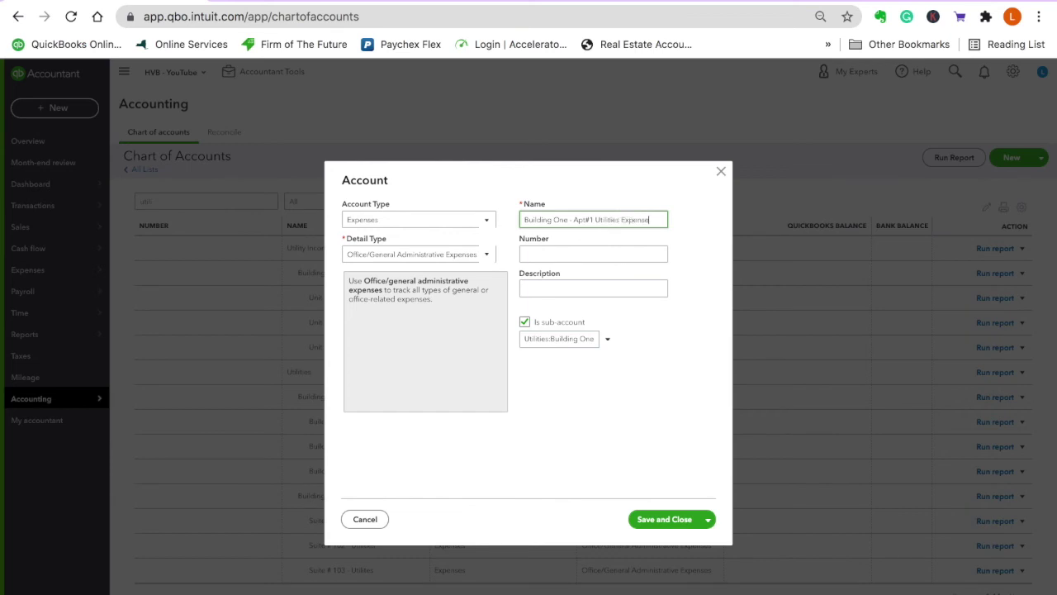
click(666, 518)
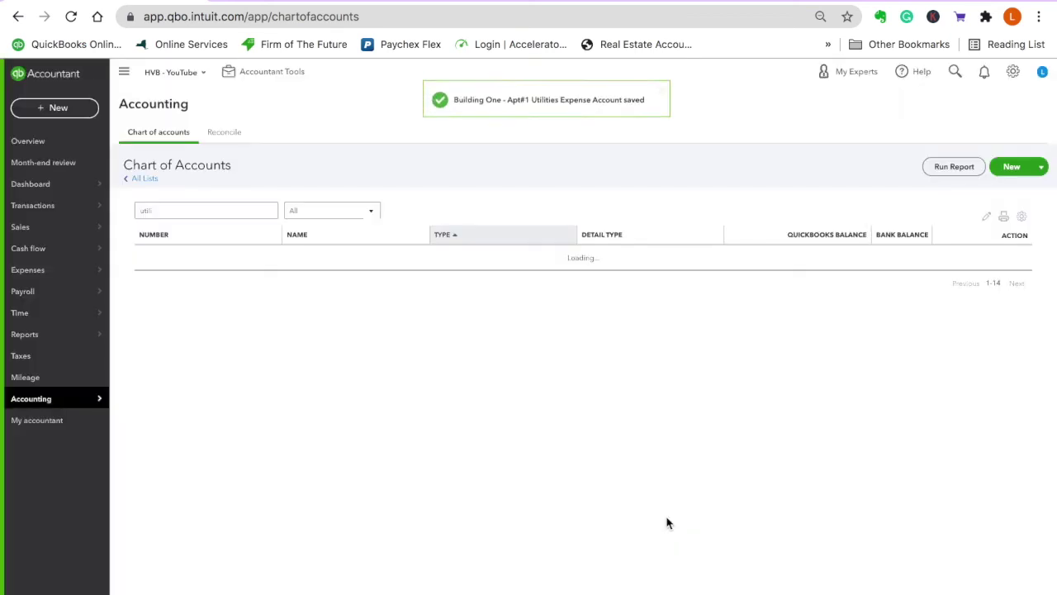
Rename the expense account "Building One - Apt#3" as "Building One - Apt#3 Utilities Expense" and save it.
click(1023, 472)
click(964, 493)
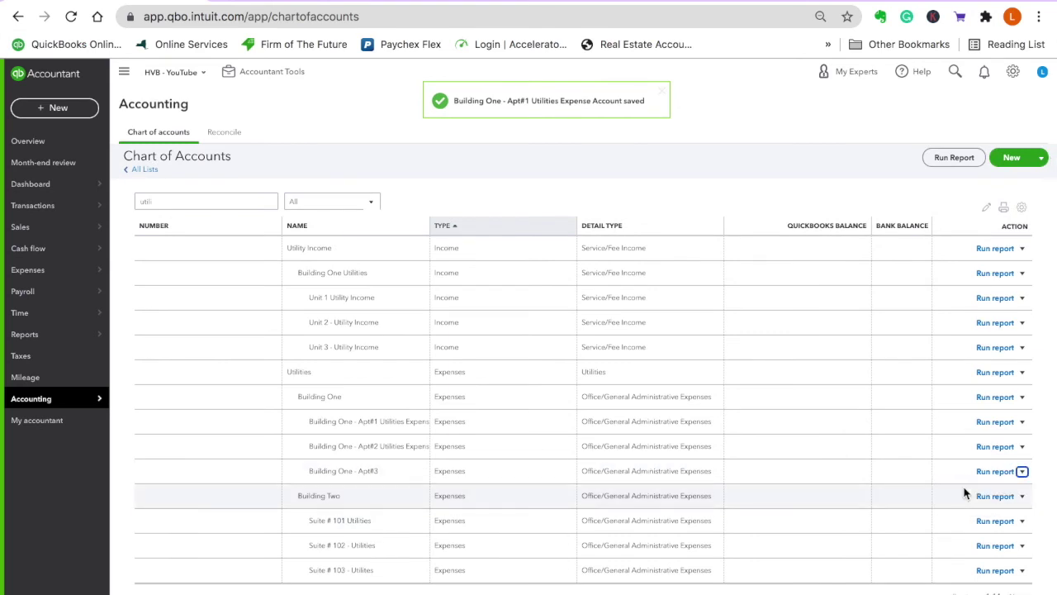
triple_click(618, 219)
click(619, 219)
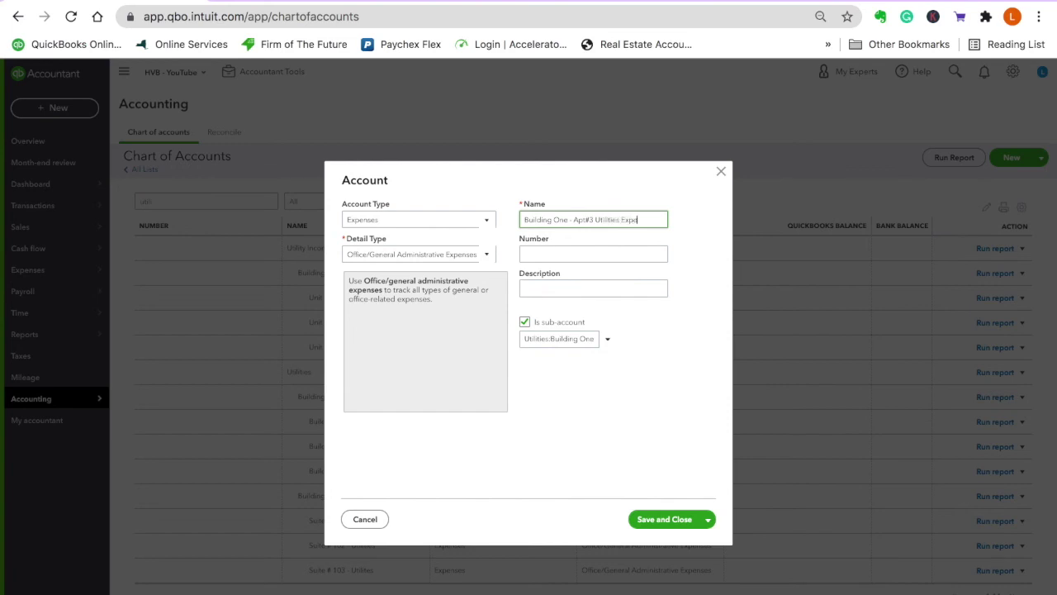
click(675, 518)
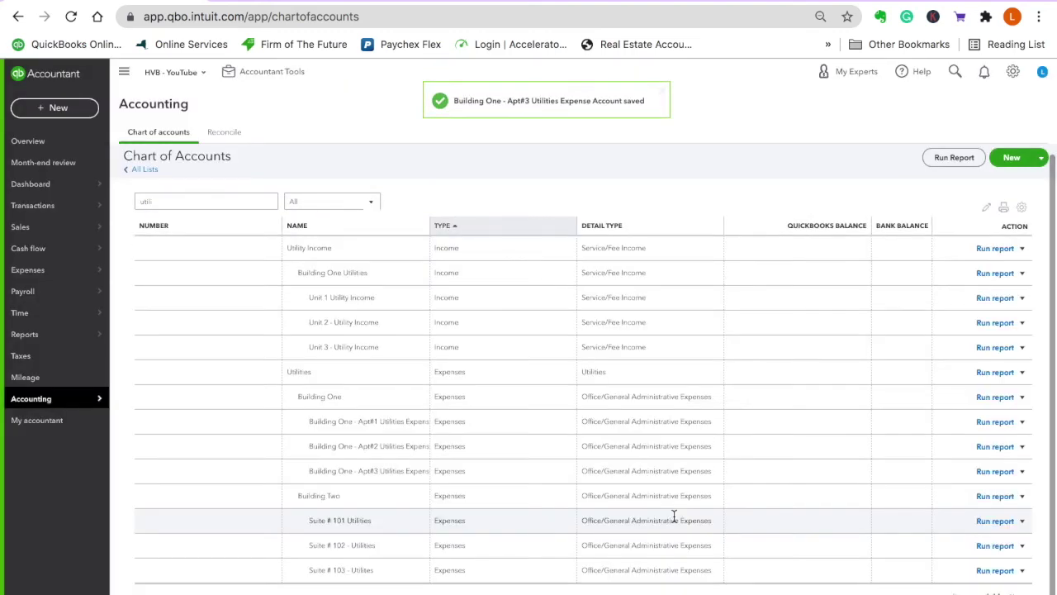
Create a new expense with Central Hudson as the payee.
click(76, 113)
click(171, 177)
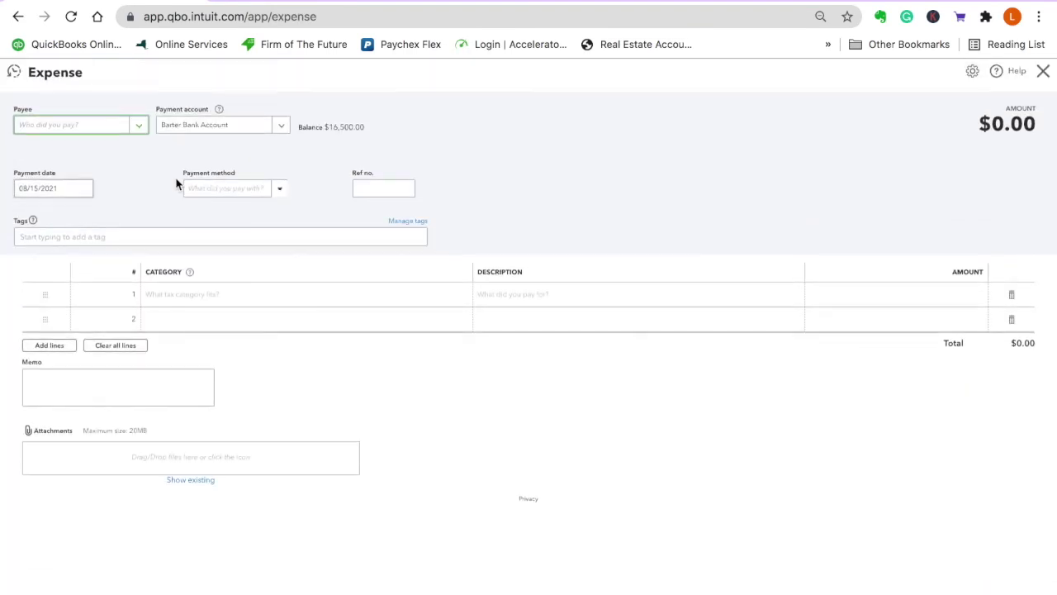
text(centr)
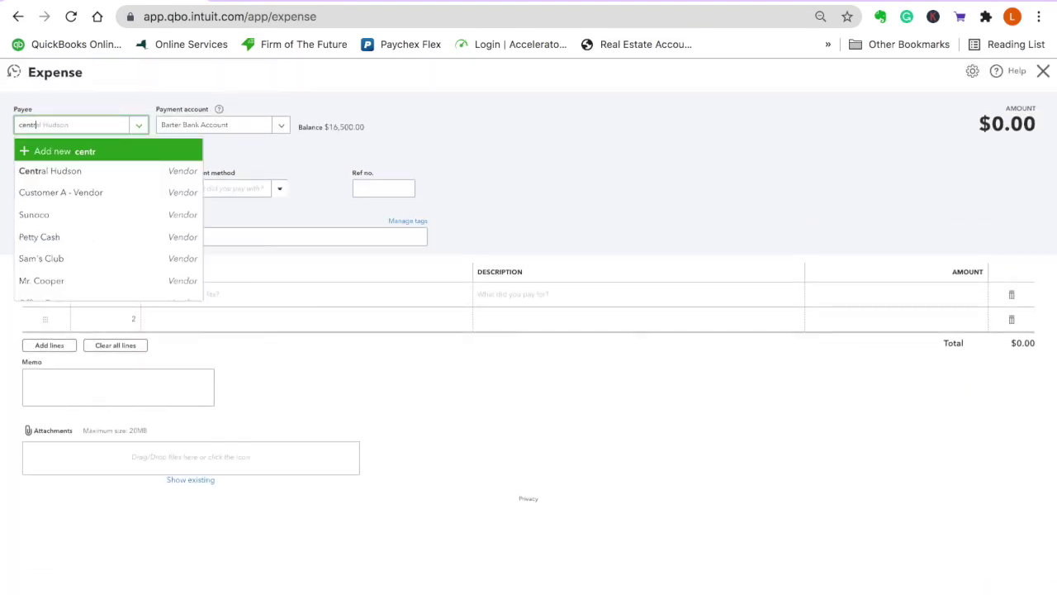
click(78, 173)
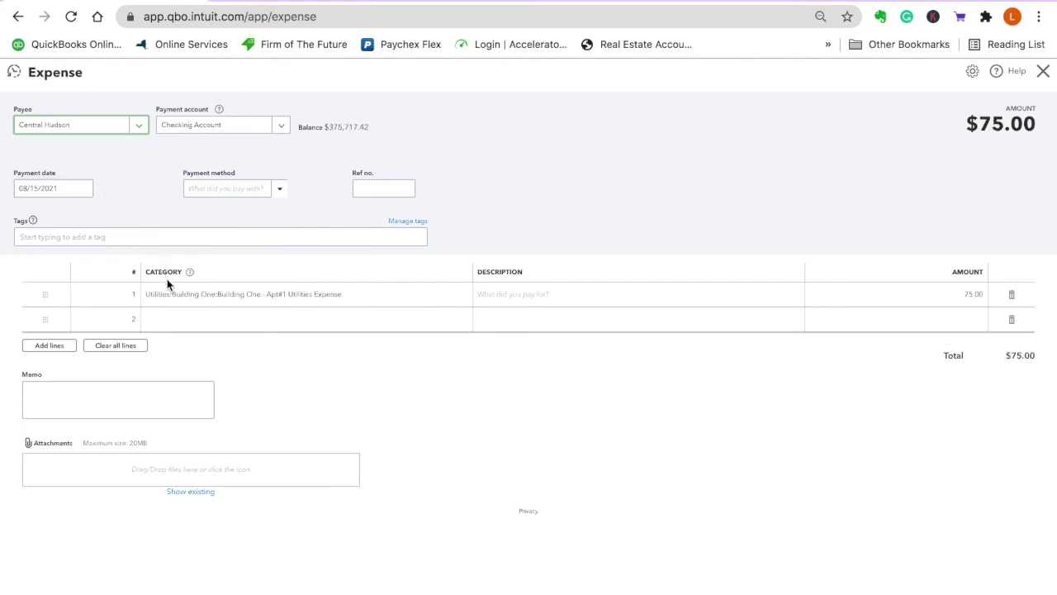
Set the expense's first line to category "Building One - Apt#2 Utilities Expense" with an amount of 250, and save the expense.
click(358, 295)
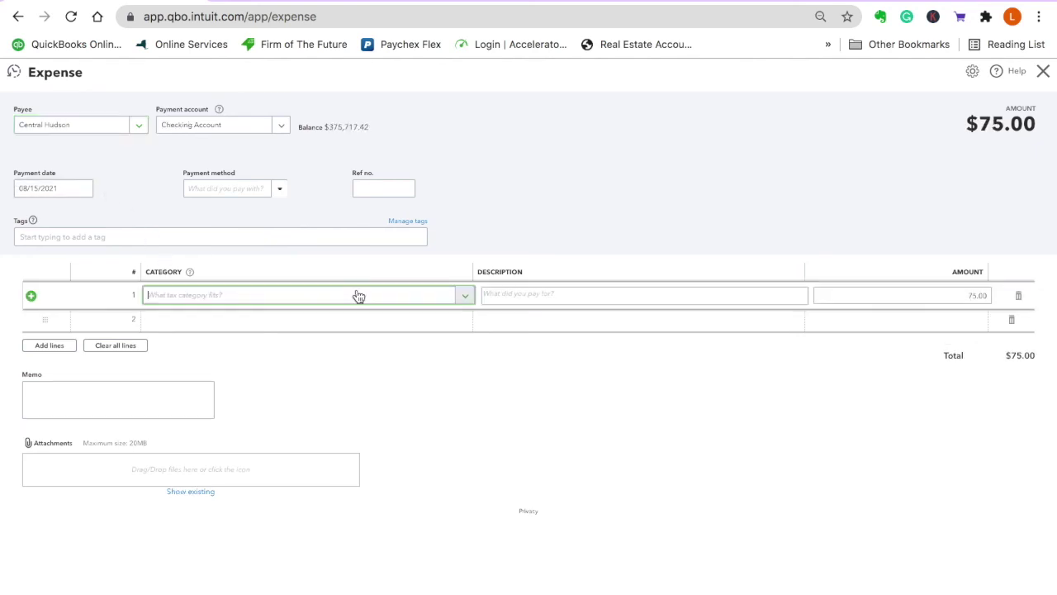
click(467, 296)
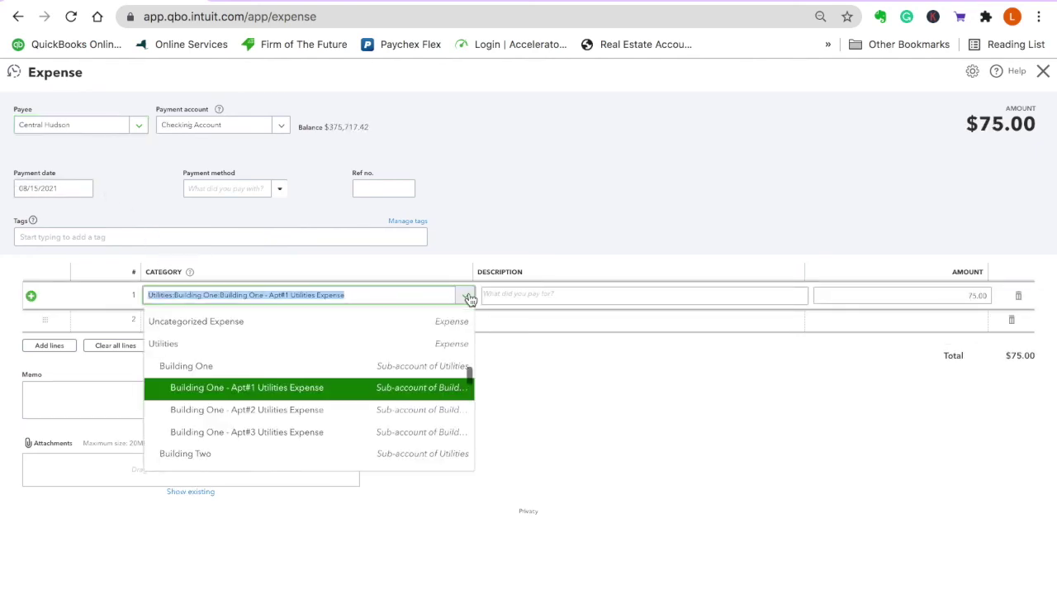
click(316, 411)
click(987, 295)
key(BackSpace)
text(250)
key(Tab)
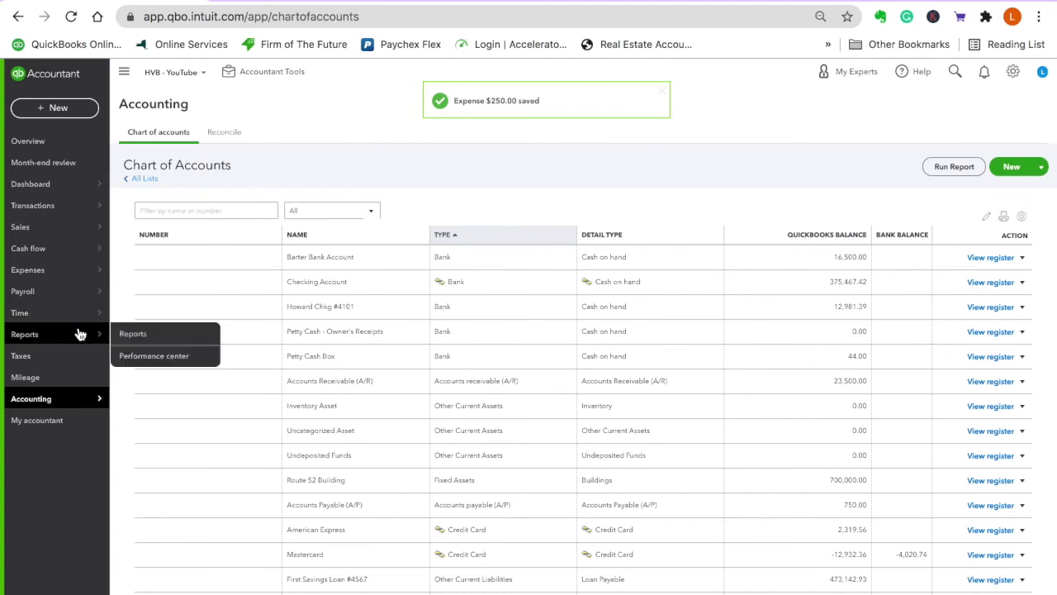
Run the Profit and Loss report from 08/15/2021 to 08/15/2021 on a cash basis and review the Building One income and utility expense.
click(80, 334)
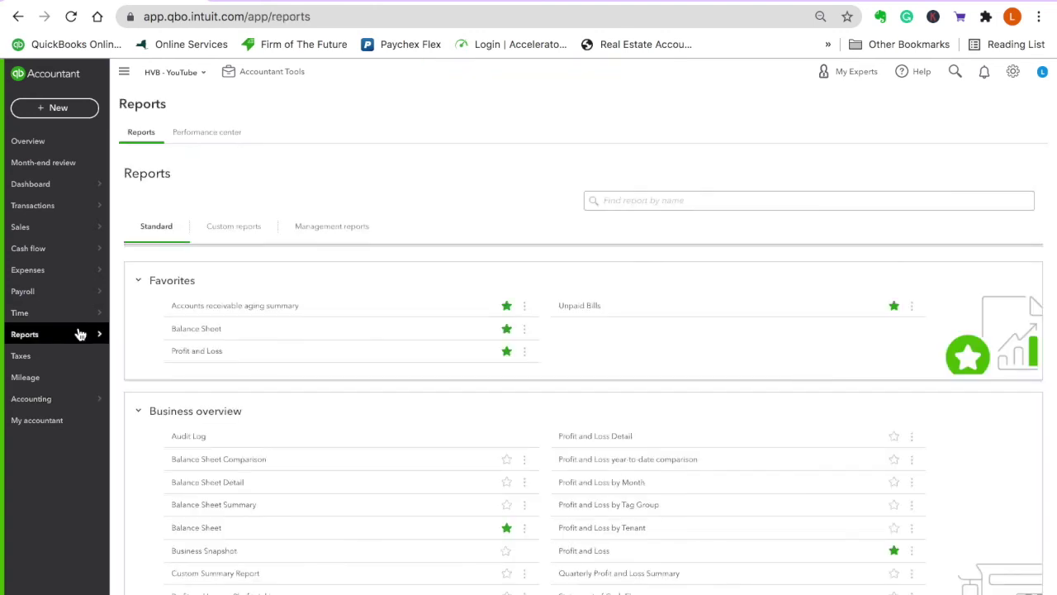
click(196, 356)
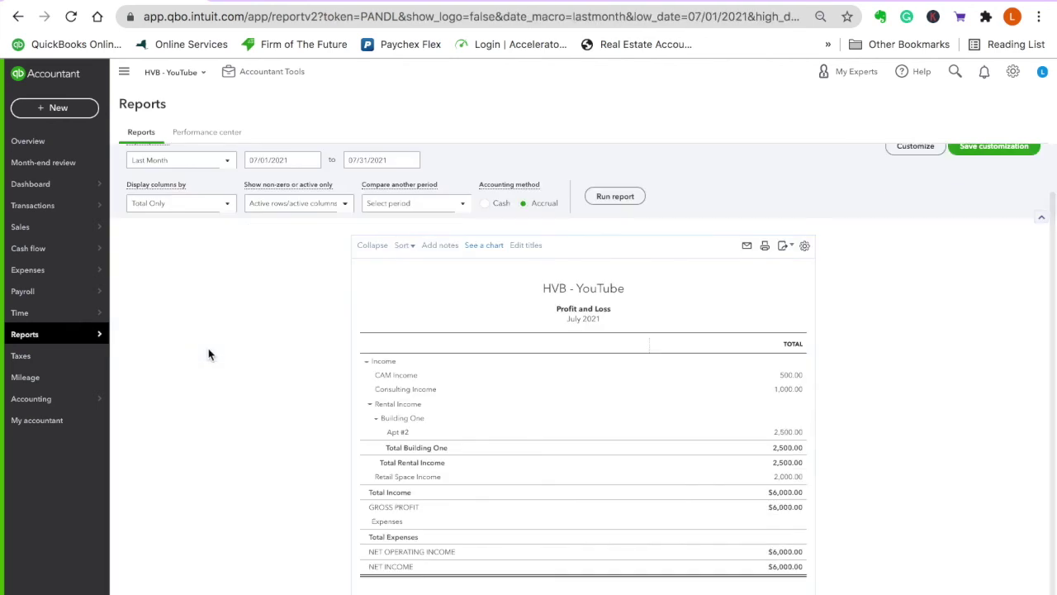
click(412, 161)
click(447, 188)
click(354, 249)
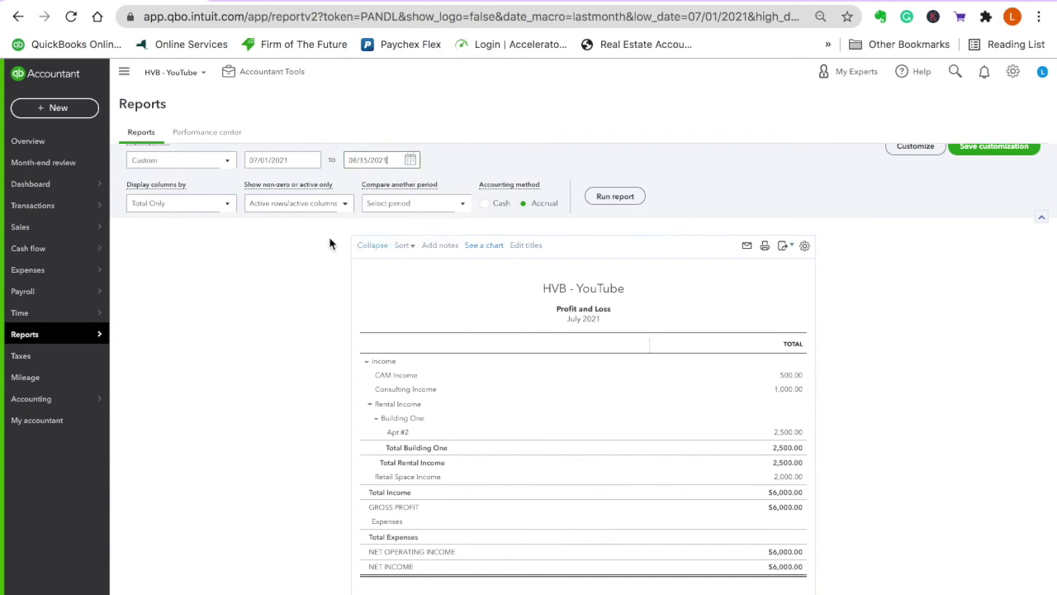
click(310, 161)
click(348, 187)
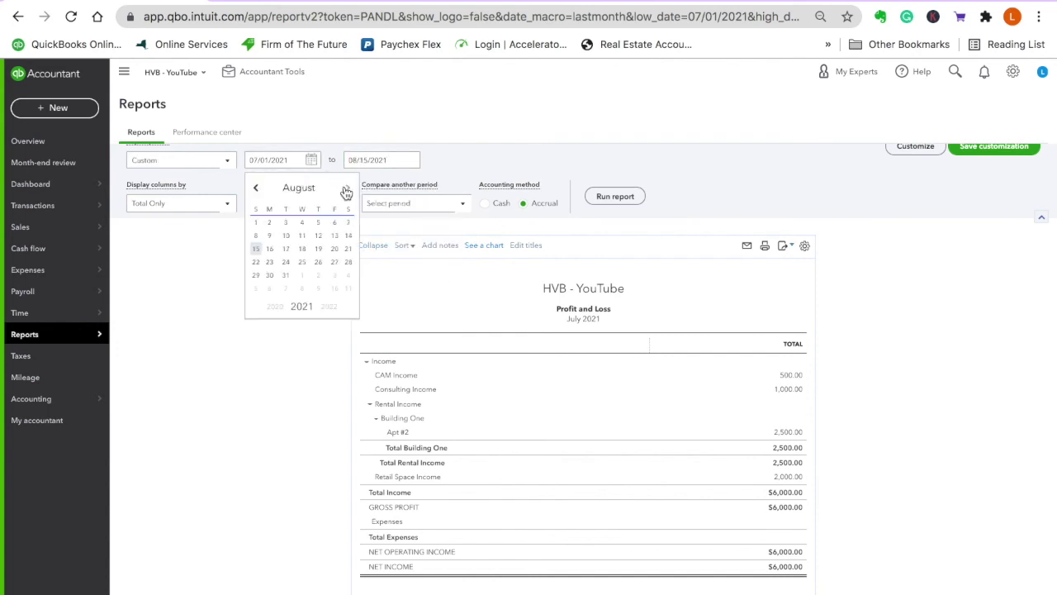
click(257, 249)
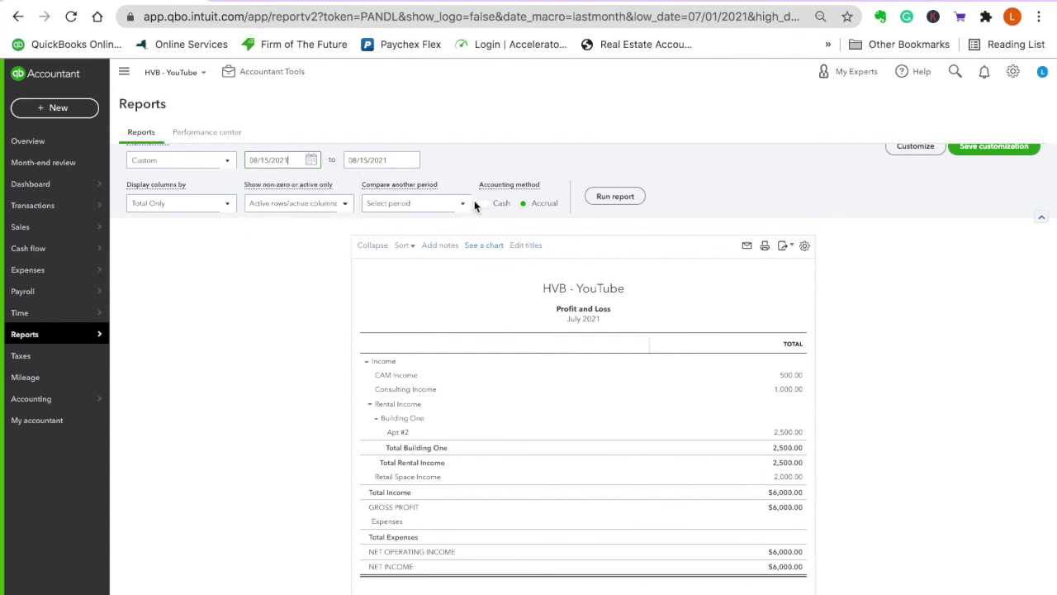
click(617, 197)
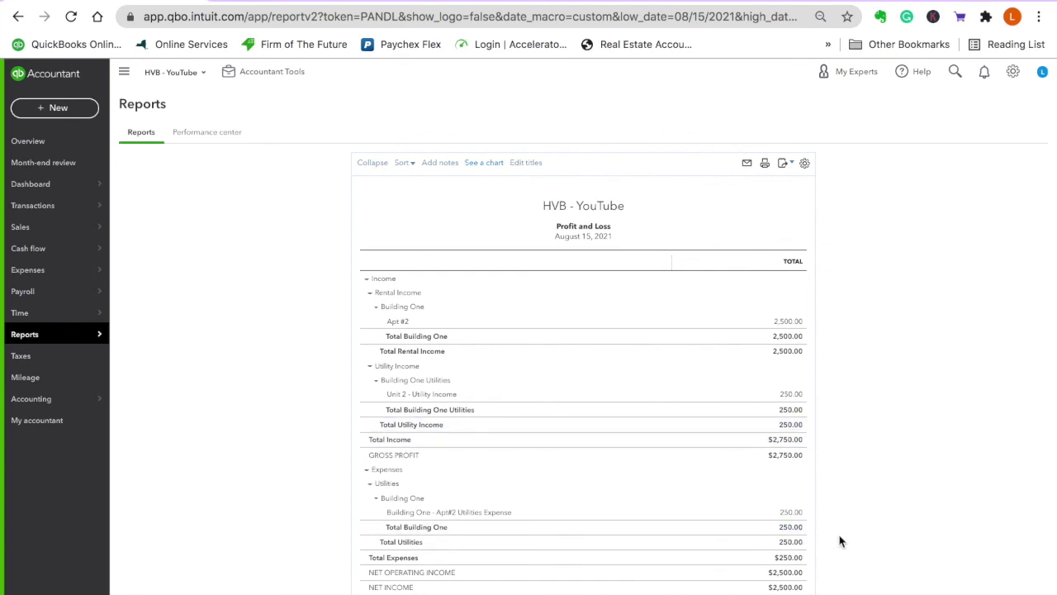
scroll(840, 542, down, 2)
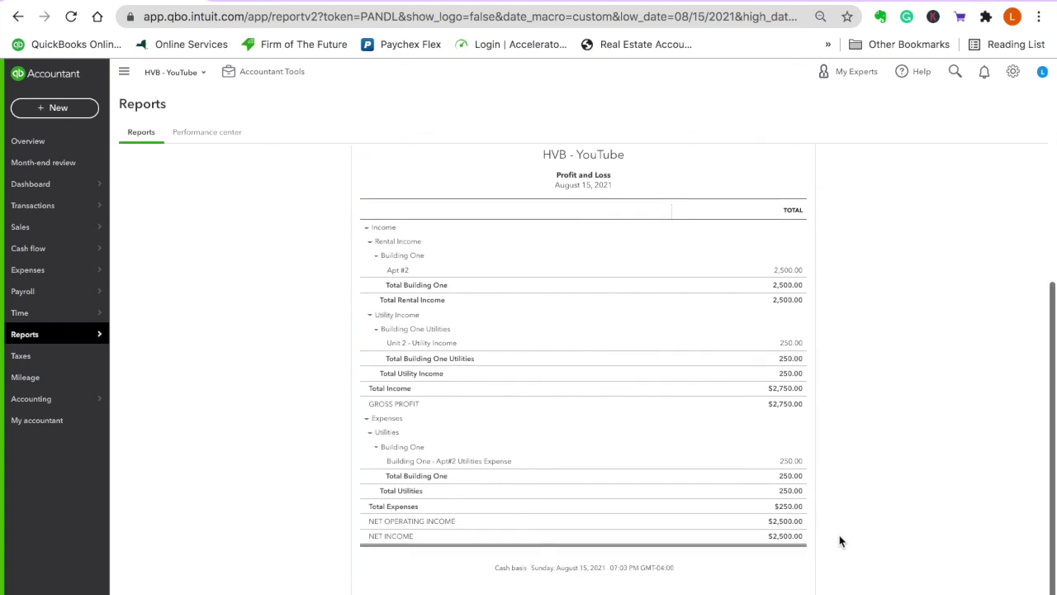
scroll(840, 541, up, 5)
scroll(840, 541, down, 1)
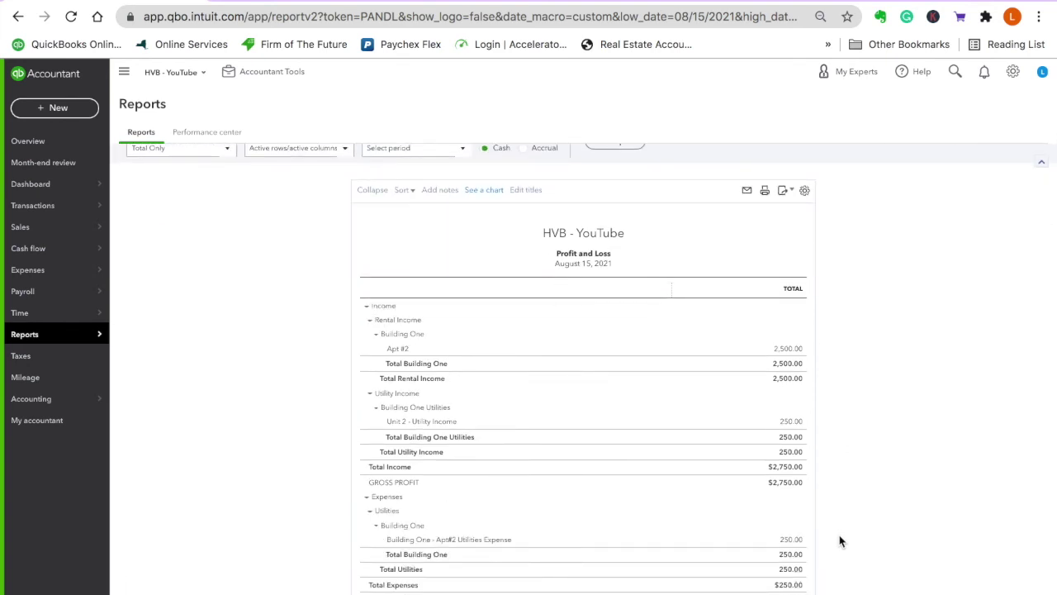
scroll(840, 541, down, 1)
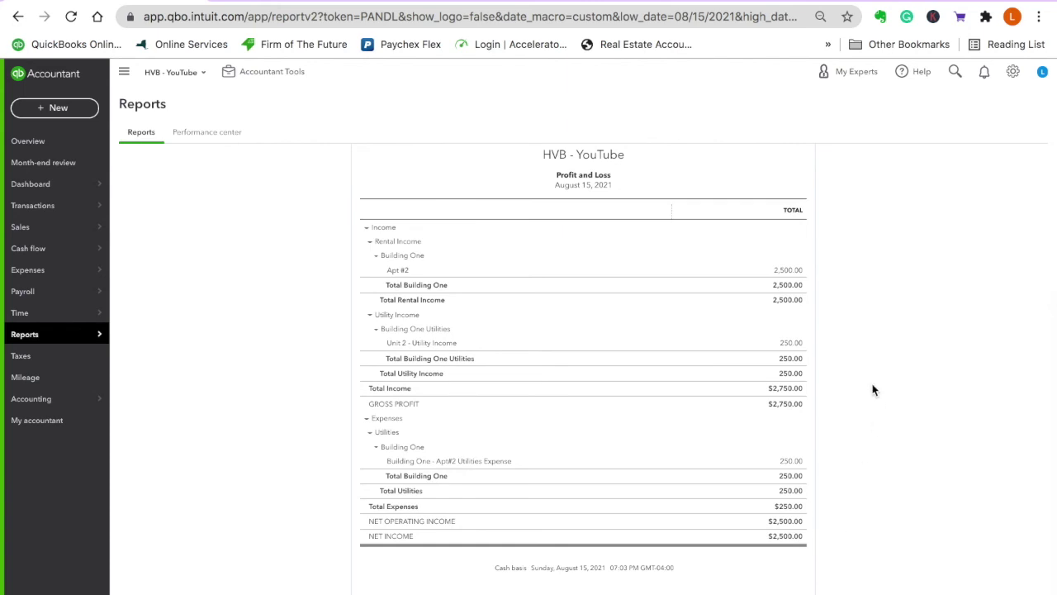